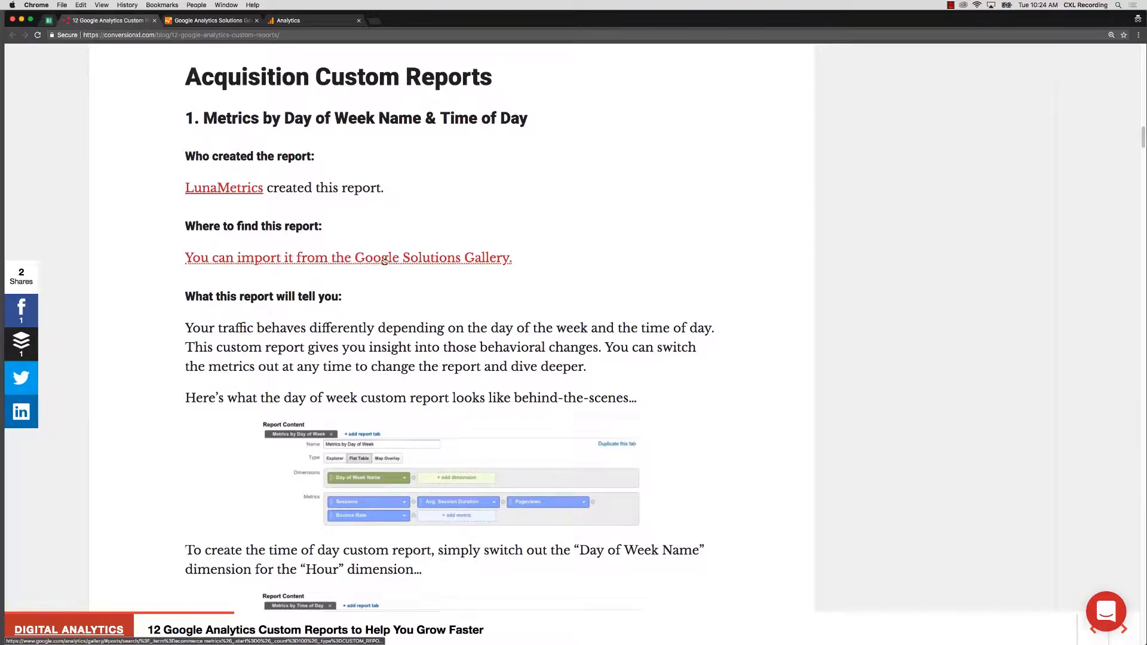
- Import the Basic Metrics by Day of Week Name & Hour gallery report into 1 Master View
click(432, 261)
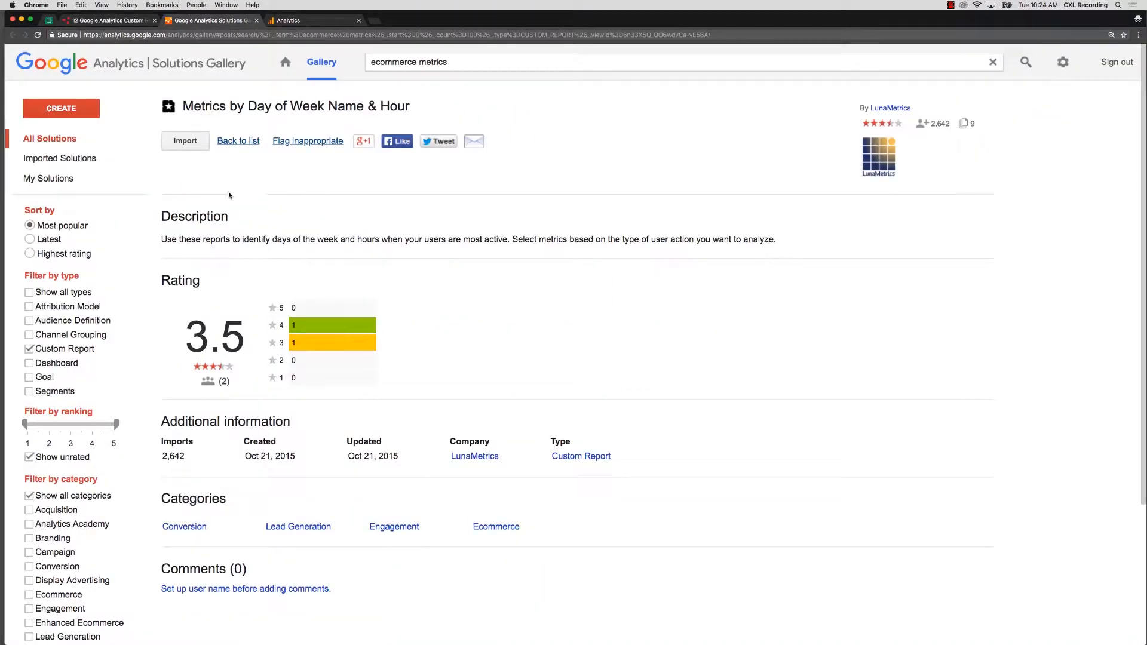
click(188, 144)
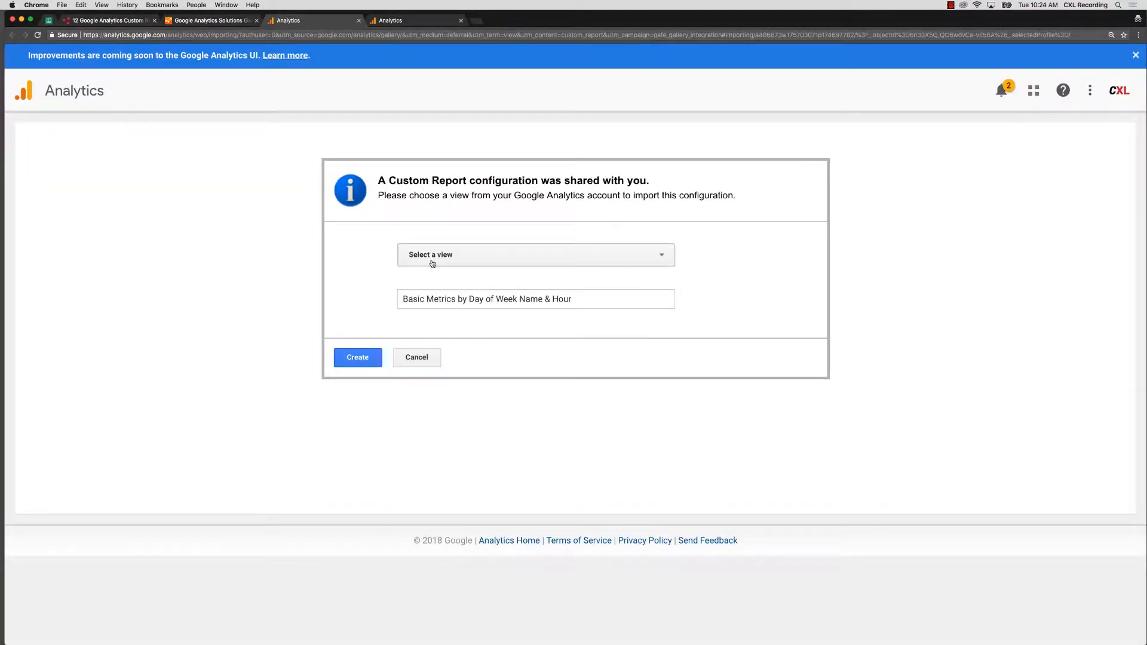
click(436, 261)
scroll(437, 421, down, 1)
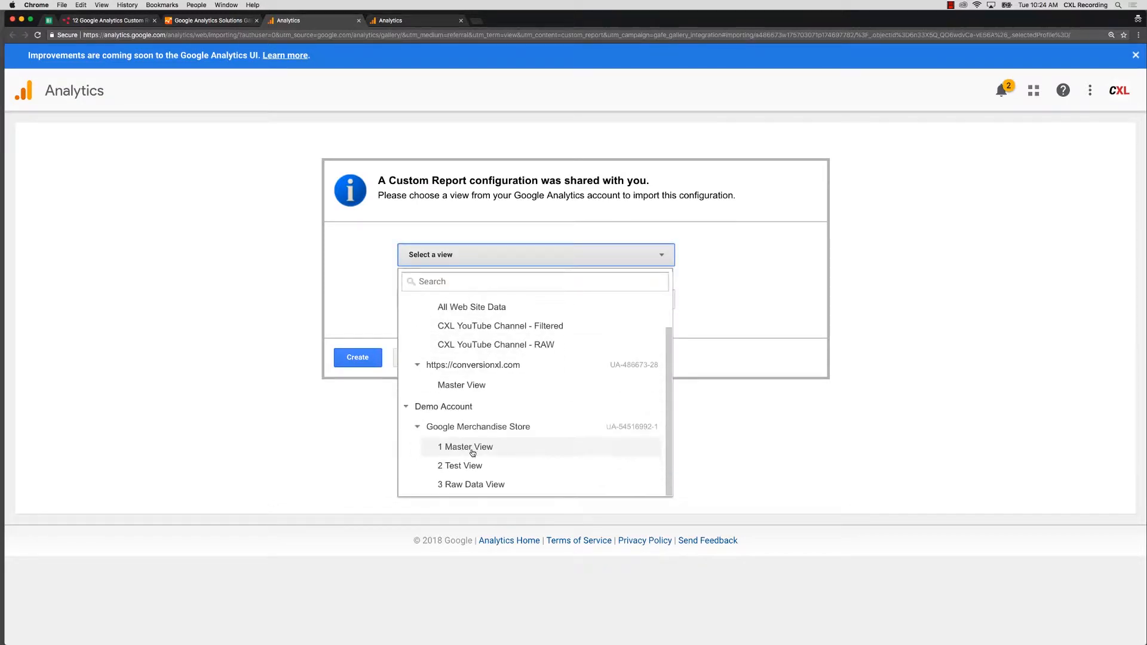
click(477, 450)
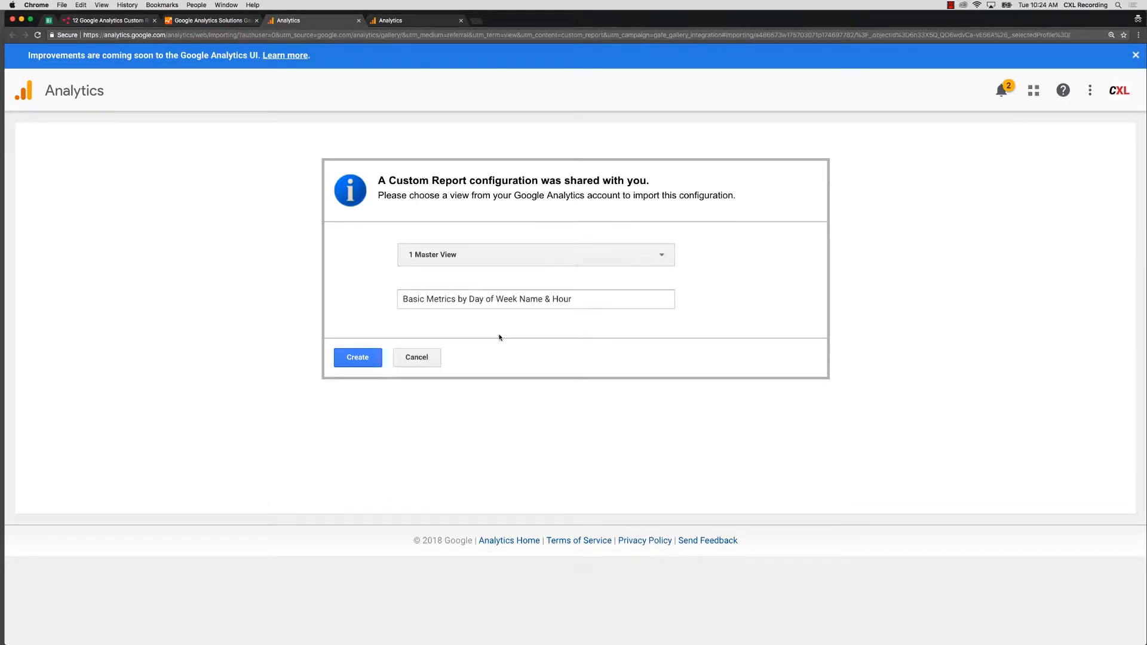
click(363, 363)
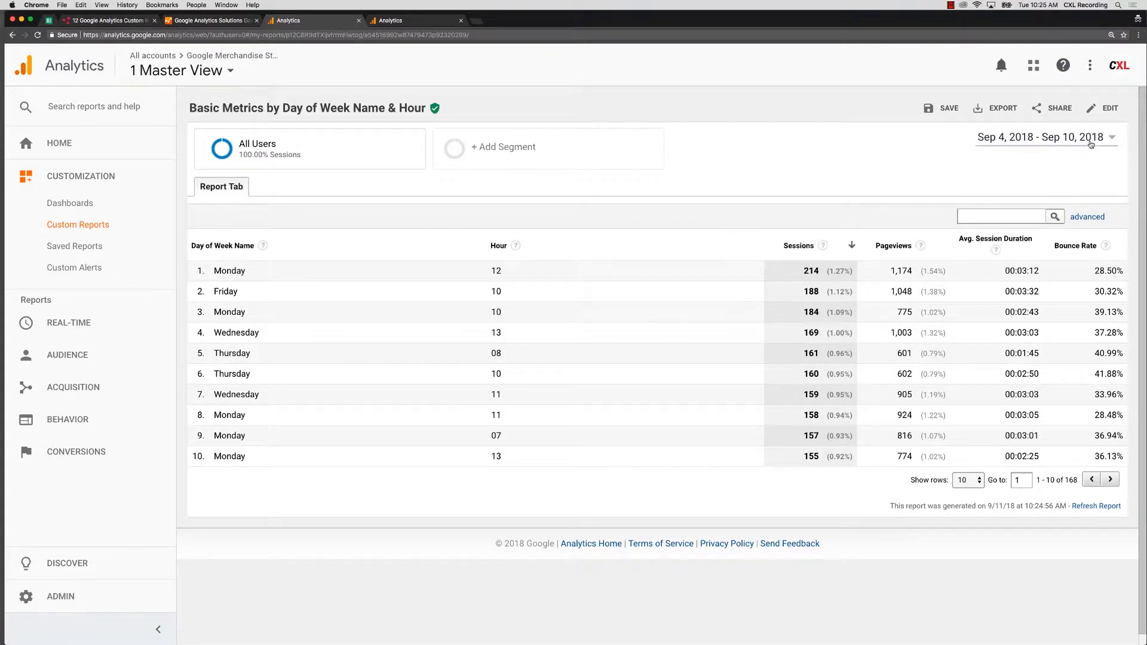
- Open the imported Day of Week Name & Hour report in Edit Custom Report
click(1106, 110)
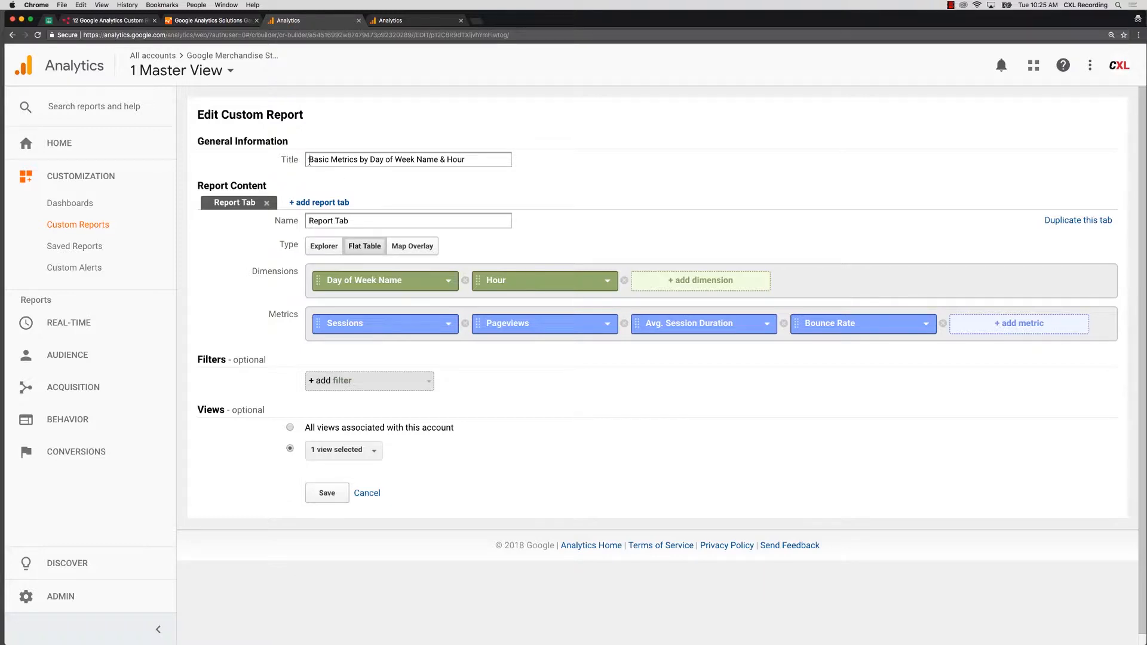
drag(308, 162, 470, 160)
click(471, 160)
- Save the report, sort it by Day of Week Name, and show 100 rows per page
click(345, 494)
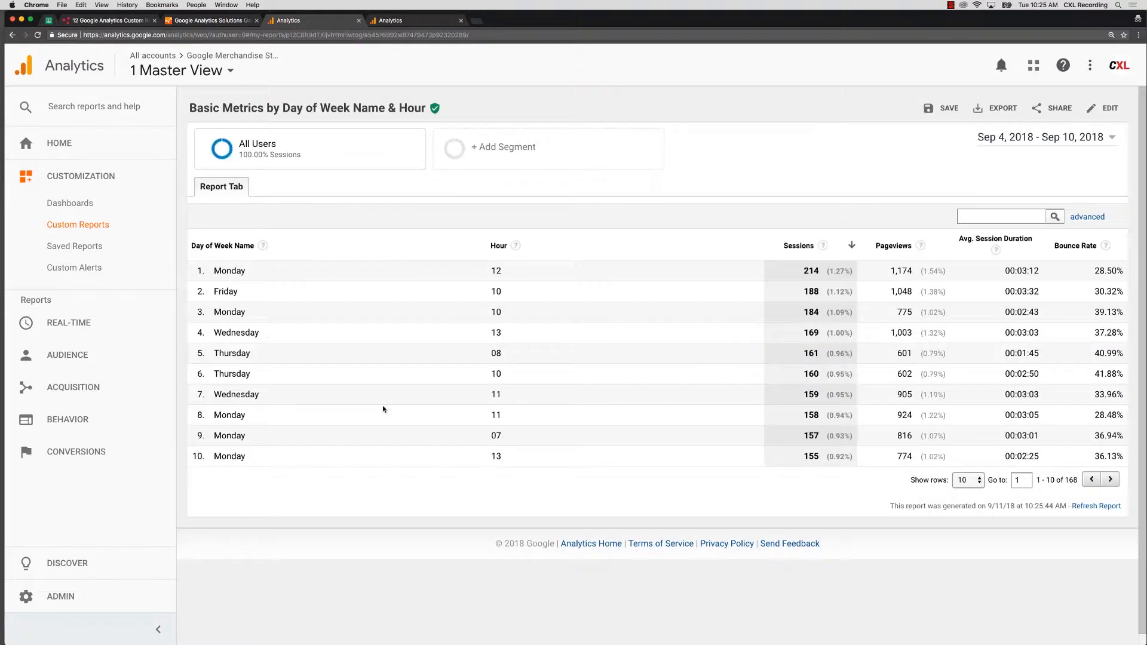
click(239, 251)
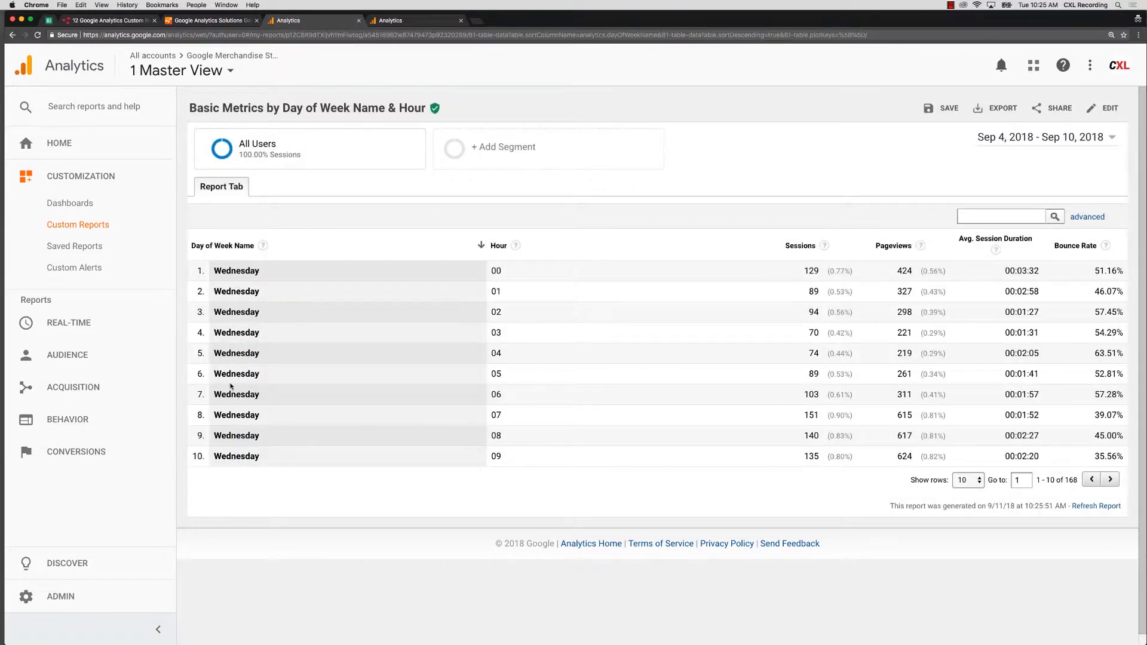
click(980, 482)
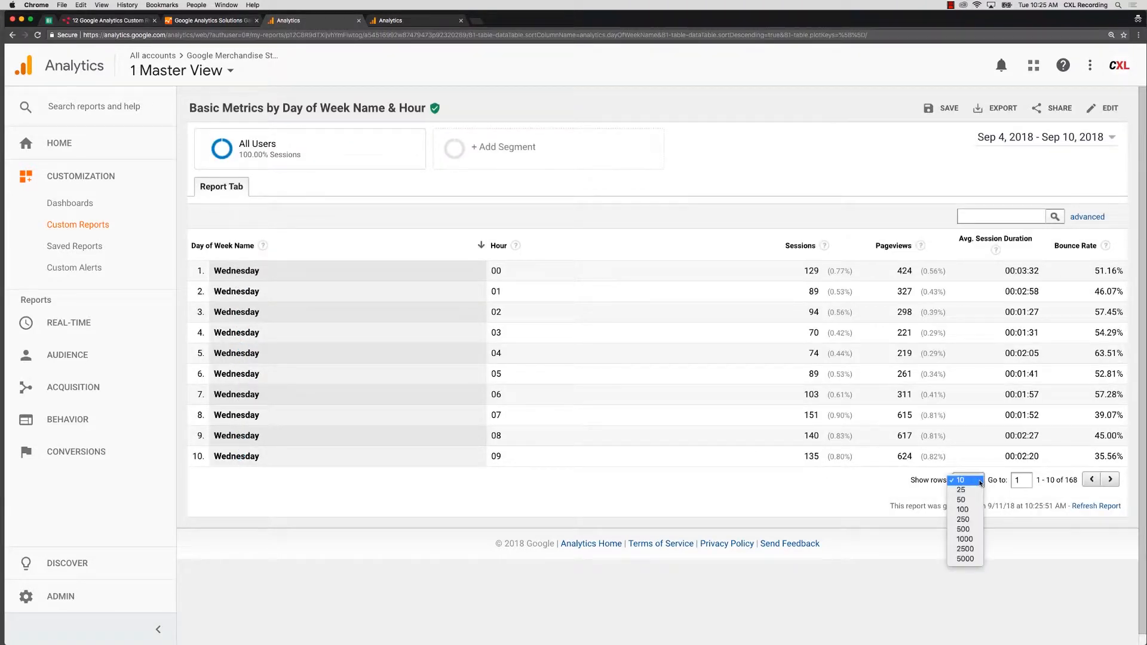
click(959, 511)
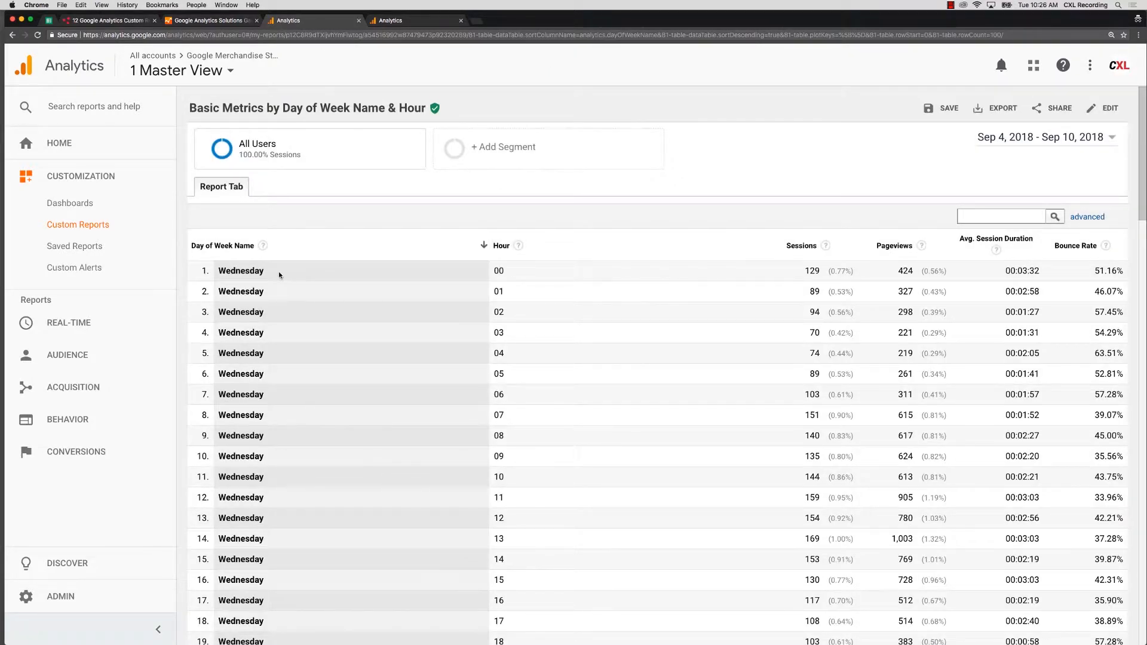
double_click(507, 272)
drag(513, 292, 492, 336)
scroll(547, 404, down, 3)
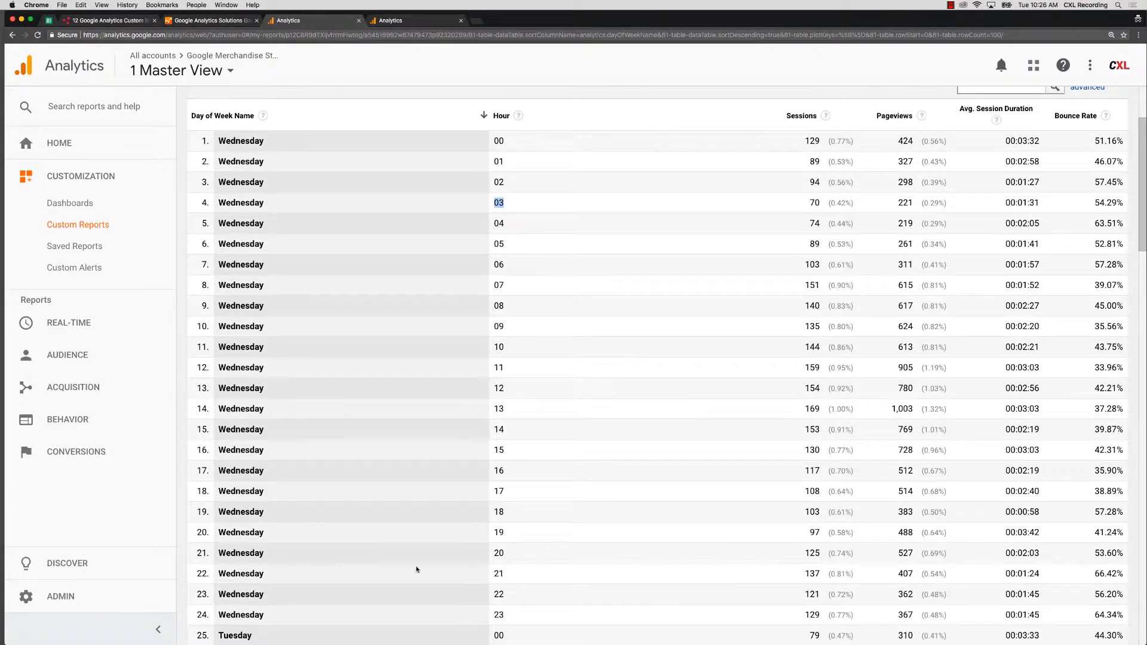
scroll(355, 470, up, 1)
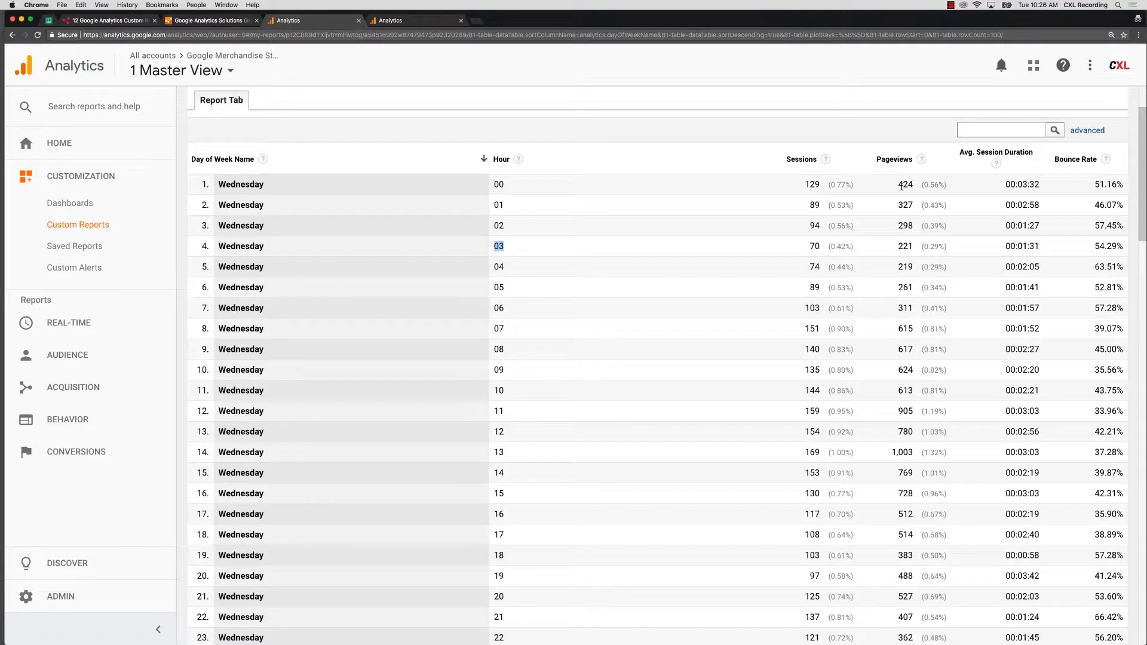
drag(1014, 187, 1039, 187)
scroll(508, 621, down, 1)
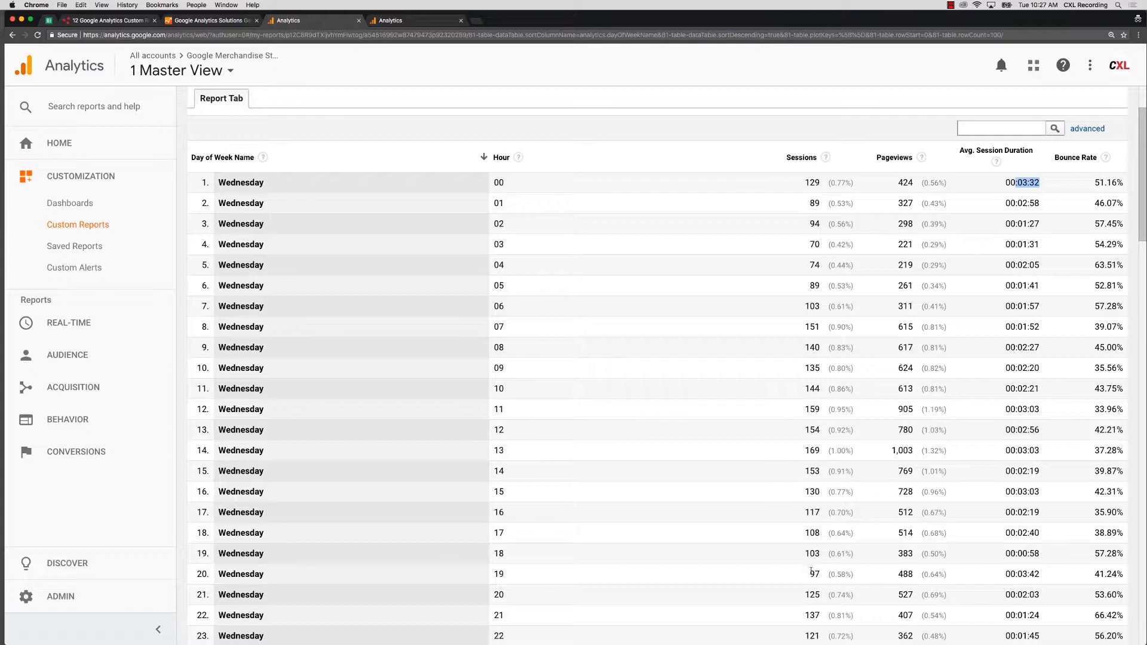
scroll(812, 571, down, 1)
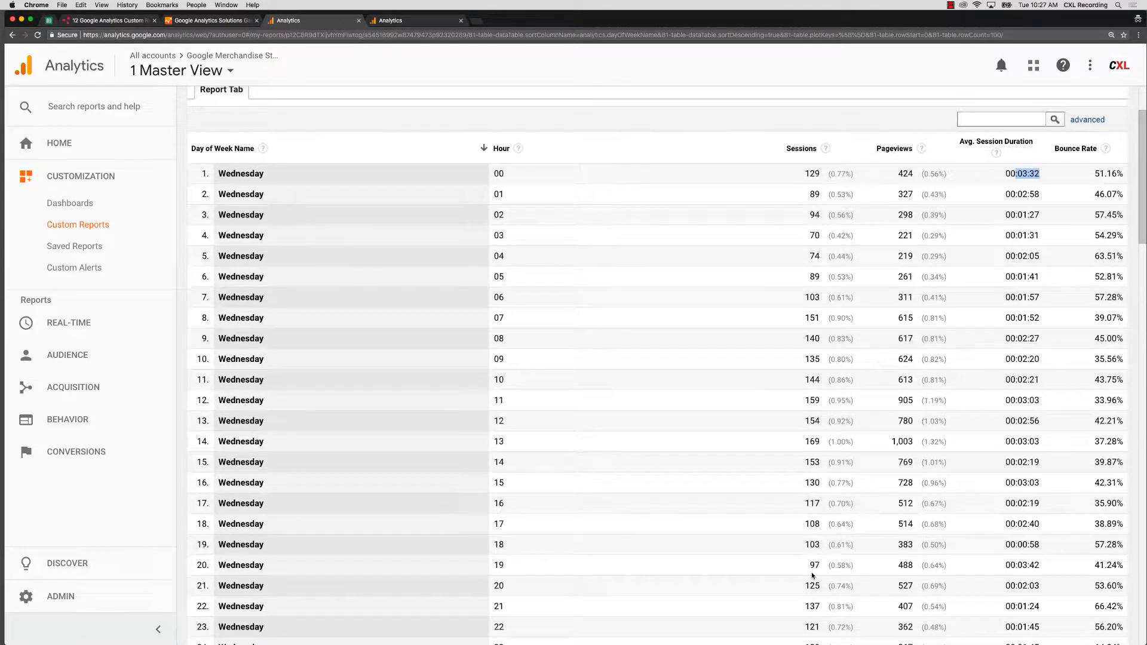
scroll(811, 576, down, 2)
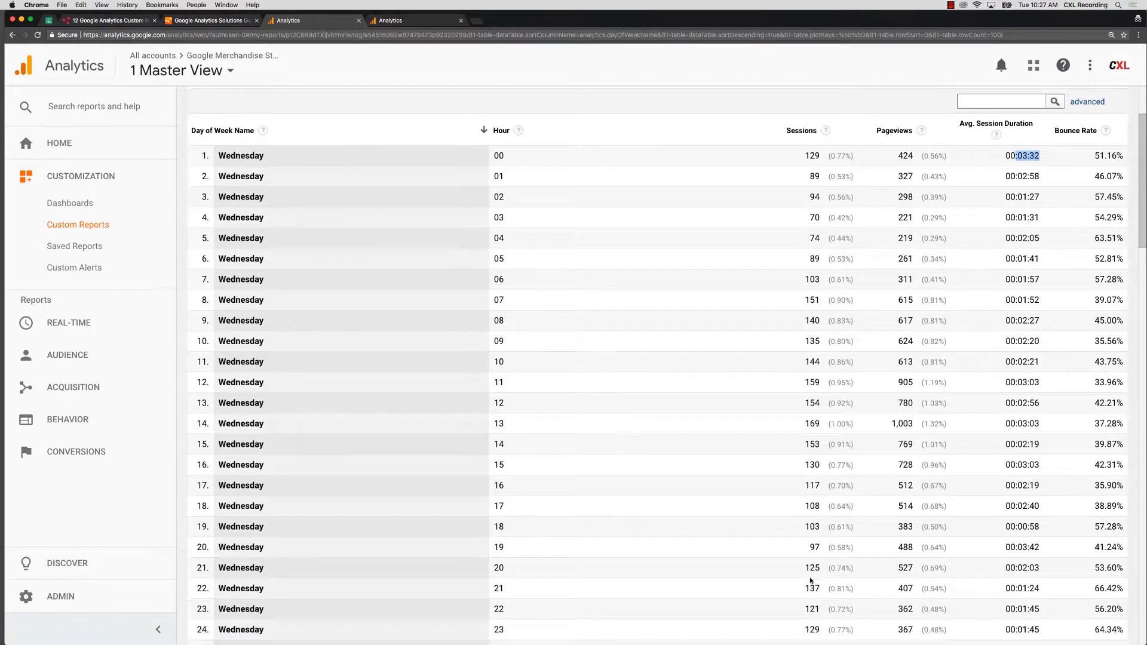
scroll(810, 580, down, 1)
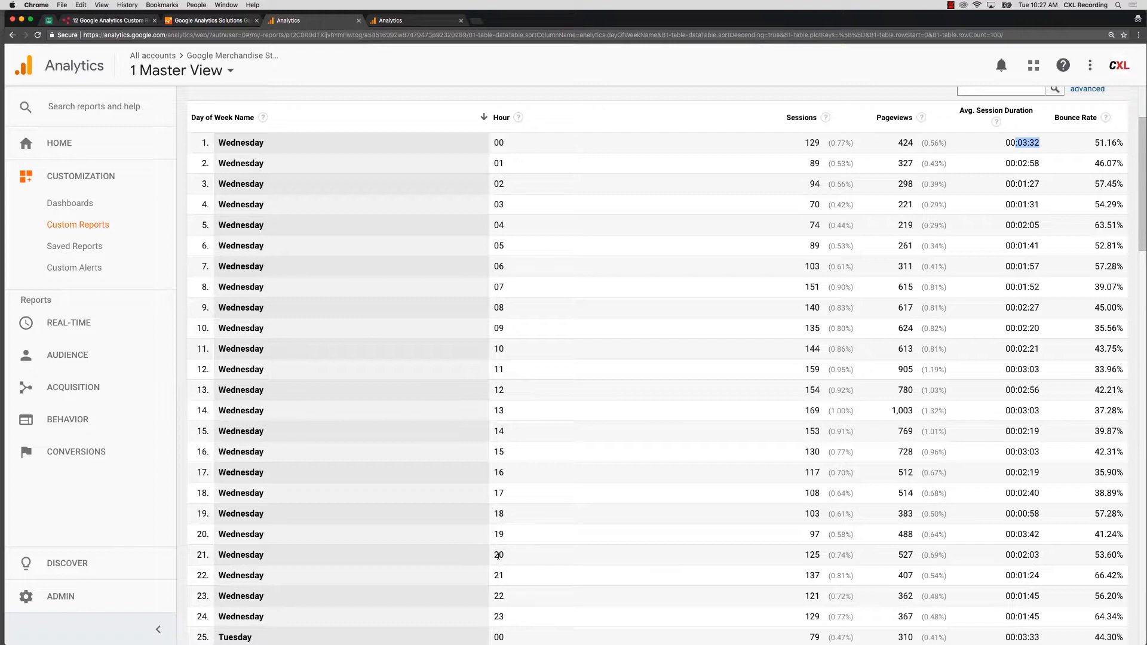
scroll(888, 276, up, 1)
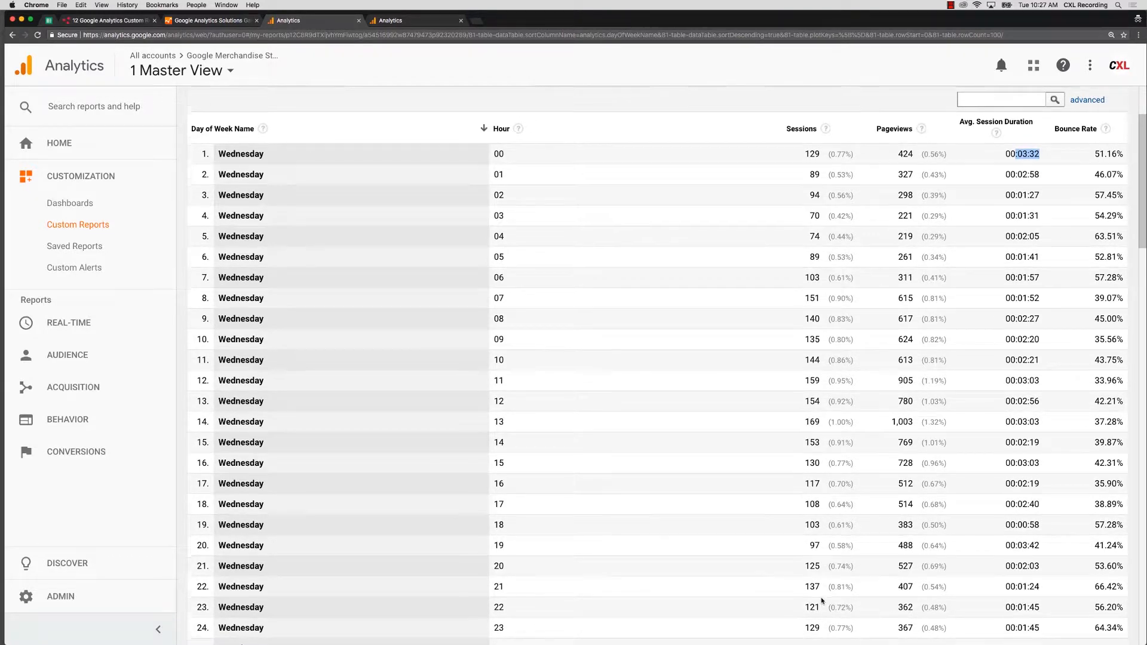
scroll(815, 559, down, 1)
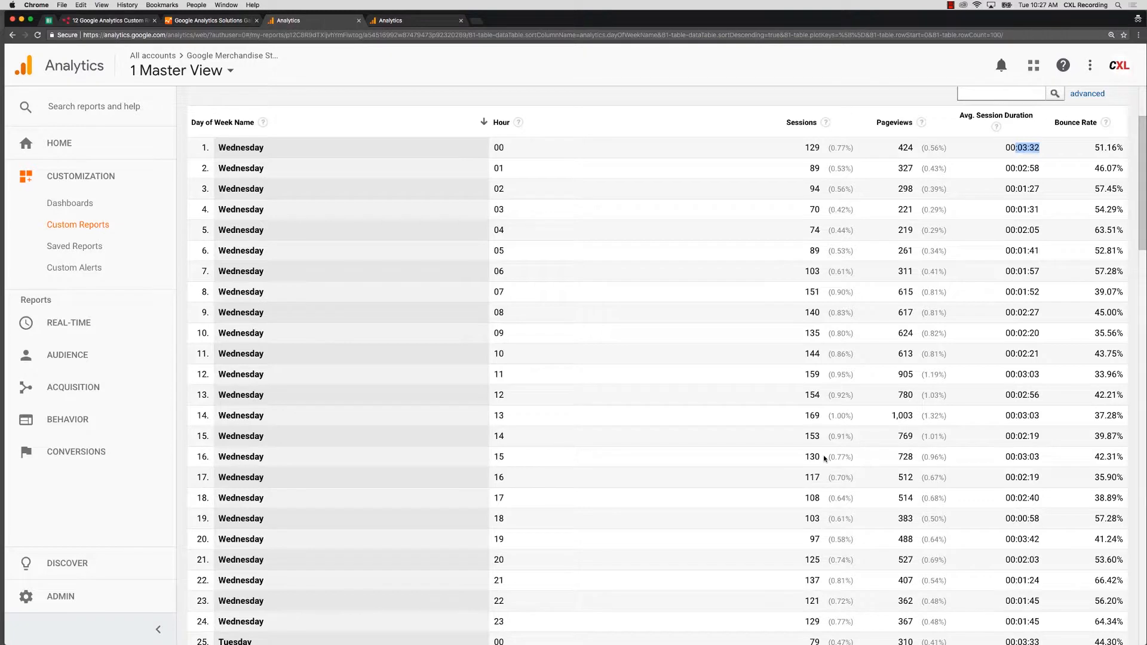
scroll(825, 458, down, 1)
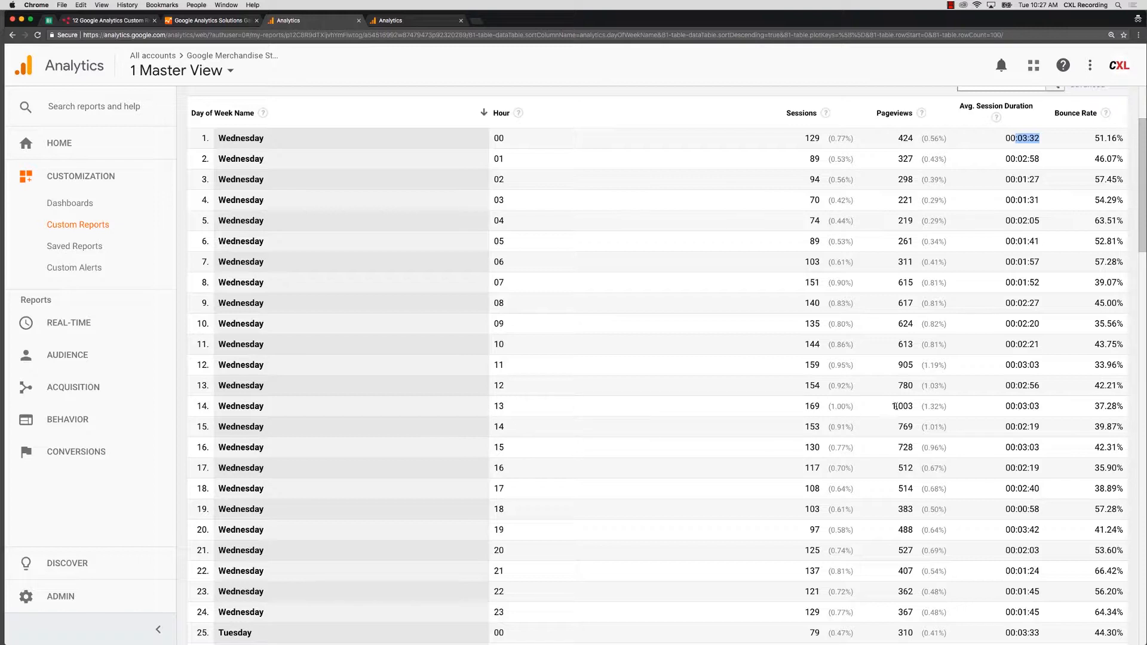
scroll(912, 479, down, 1)
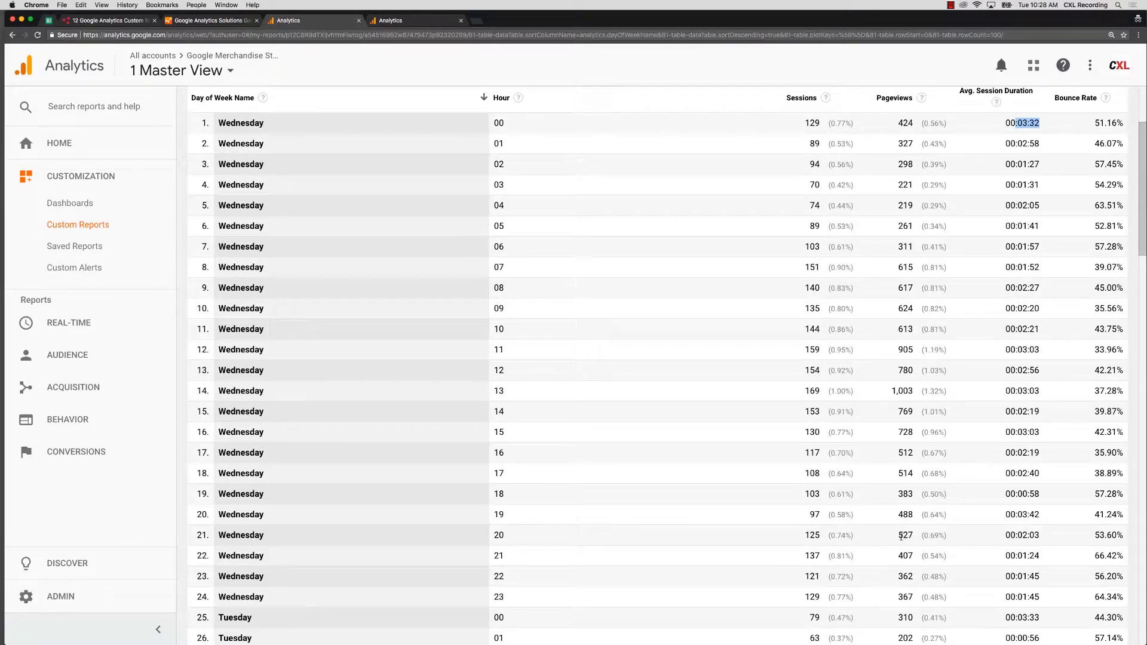
scroll(905, 532, up, 1)
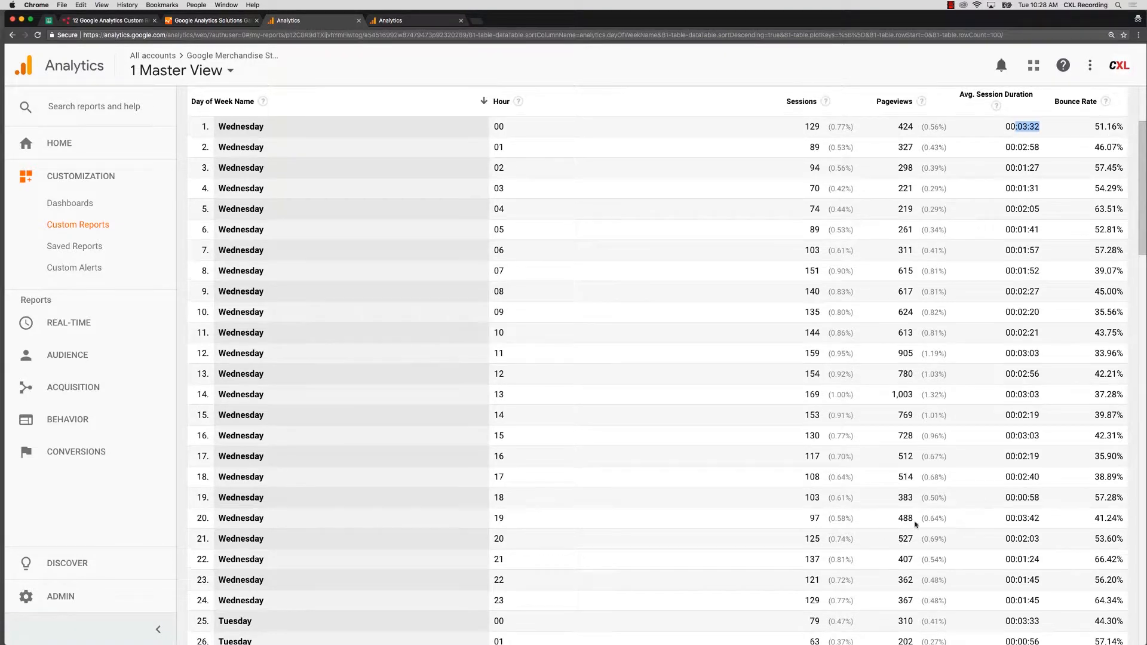
click(1025, 145)
scroll(1024, 448, down, 1)
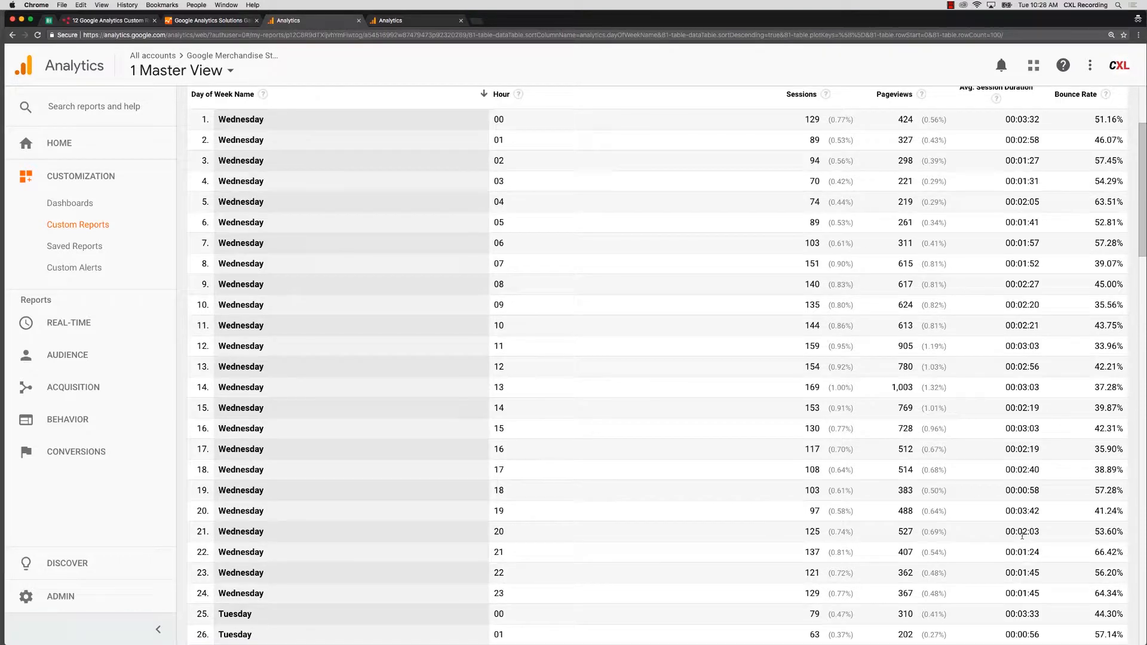
scroll(1020, 545, down, 1)
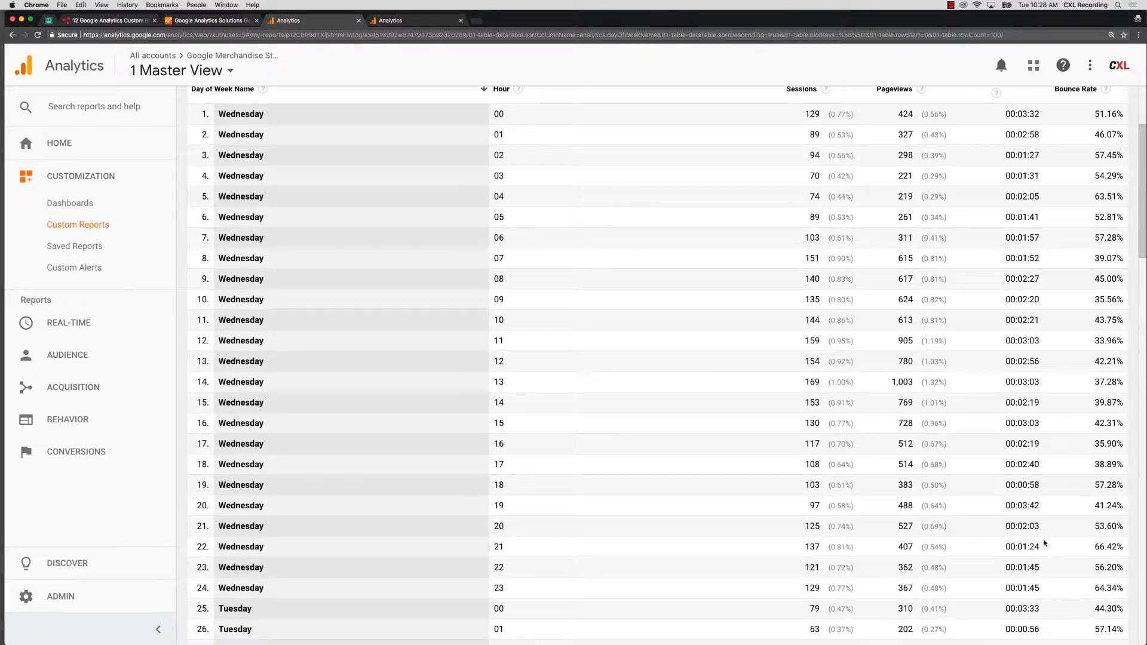
scroll(1040, 521, up, 3)
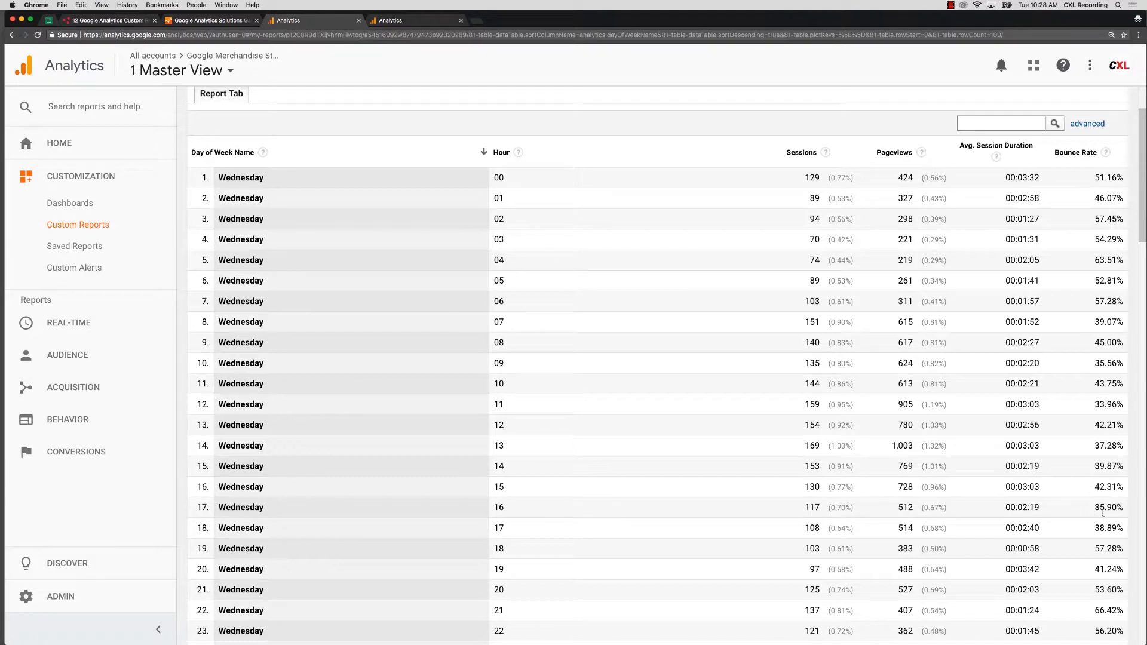
scroll(1117, 487, down, 3)
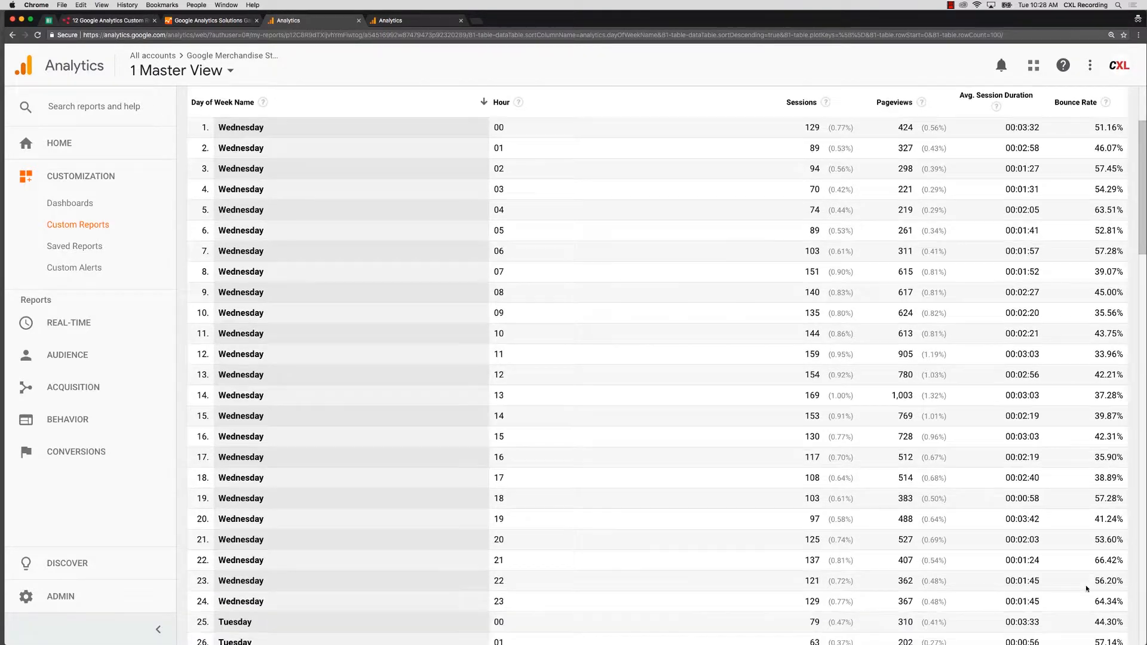
scroll(1099, 571, down, 1)
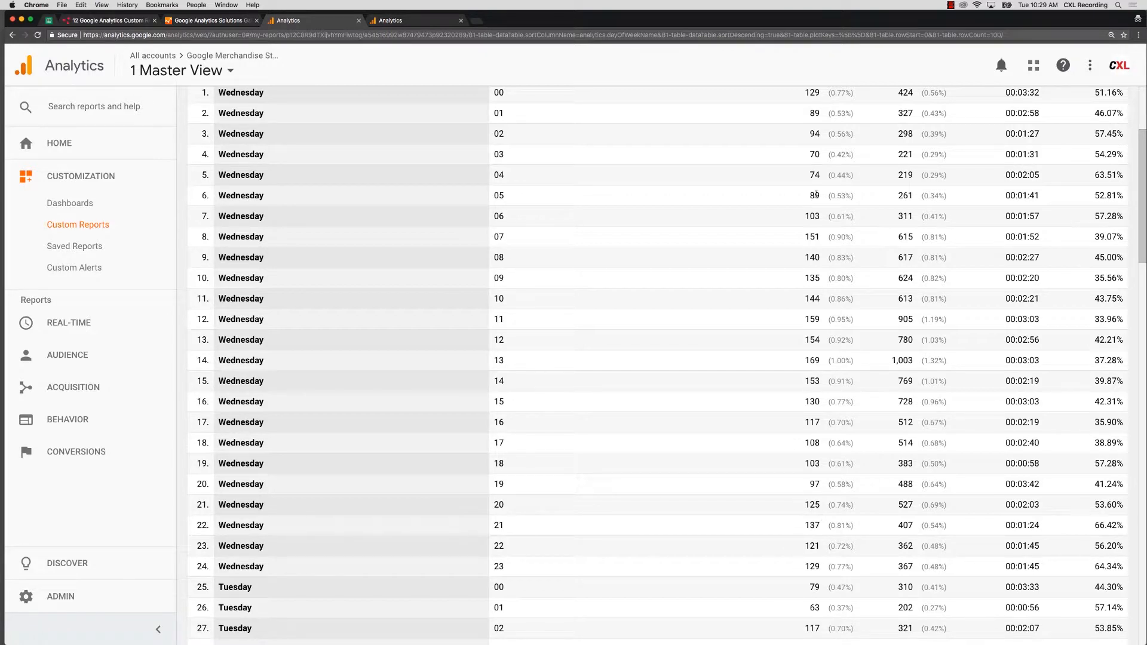
scroll(640, 422, up, 2)
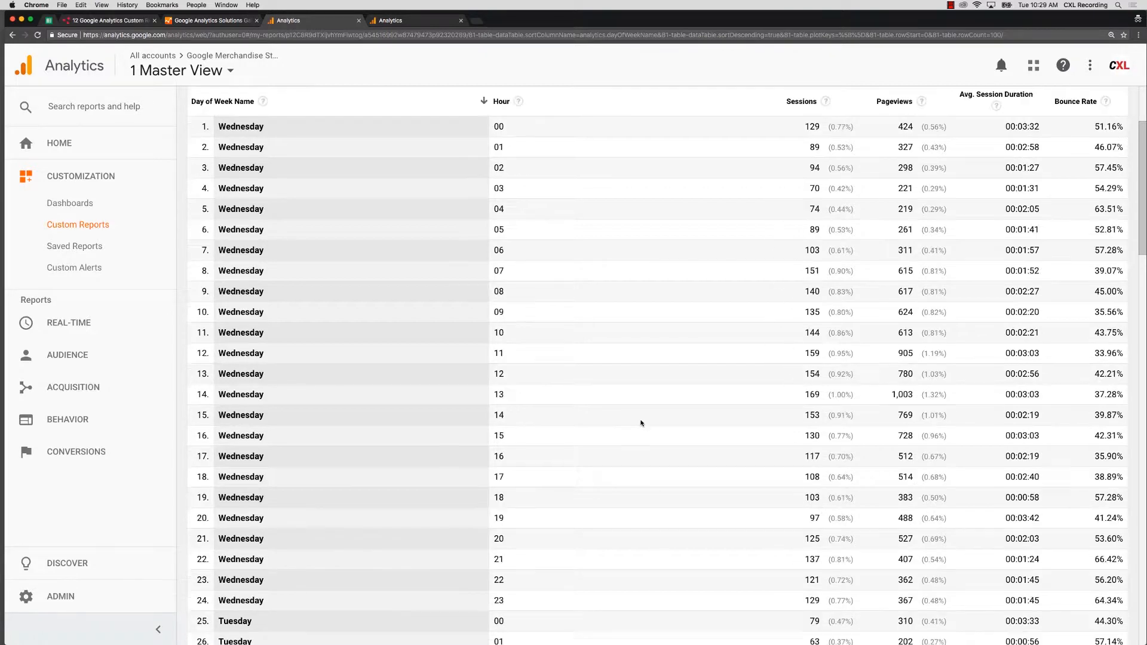
scroll(616, 397, up, 1)
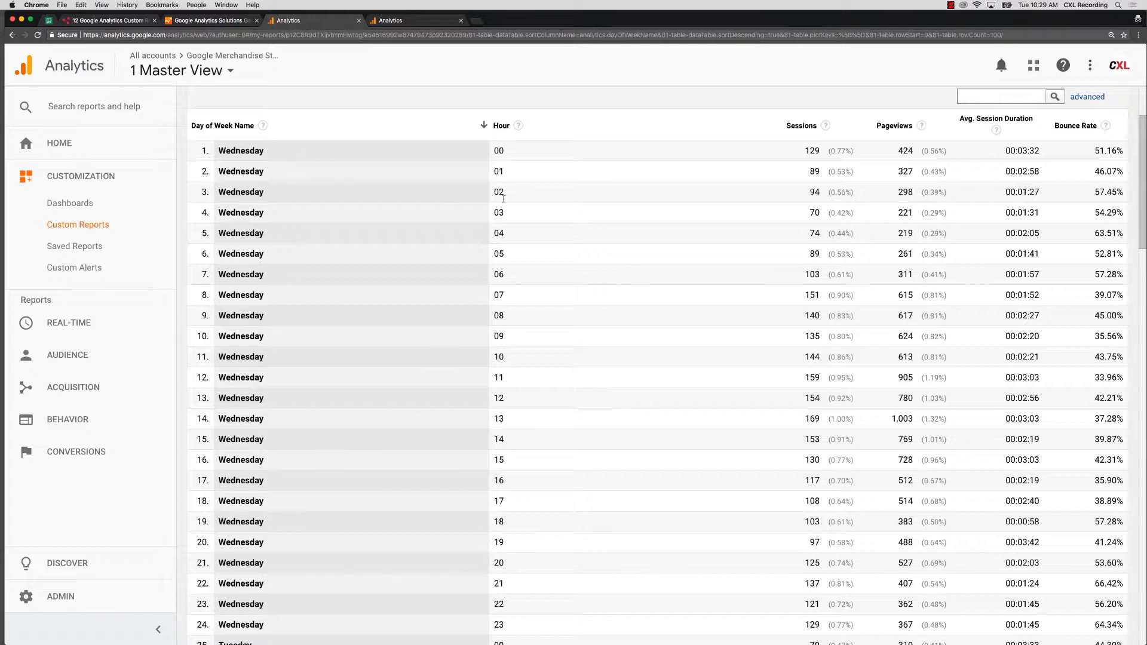
scroll(533, 573, down, 1)
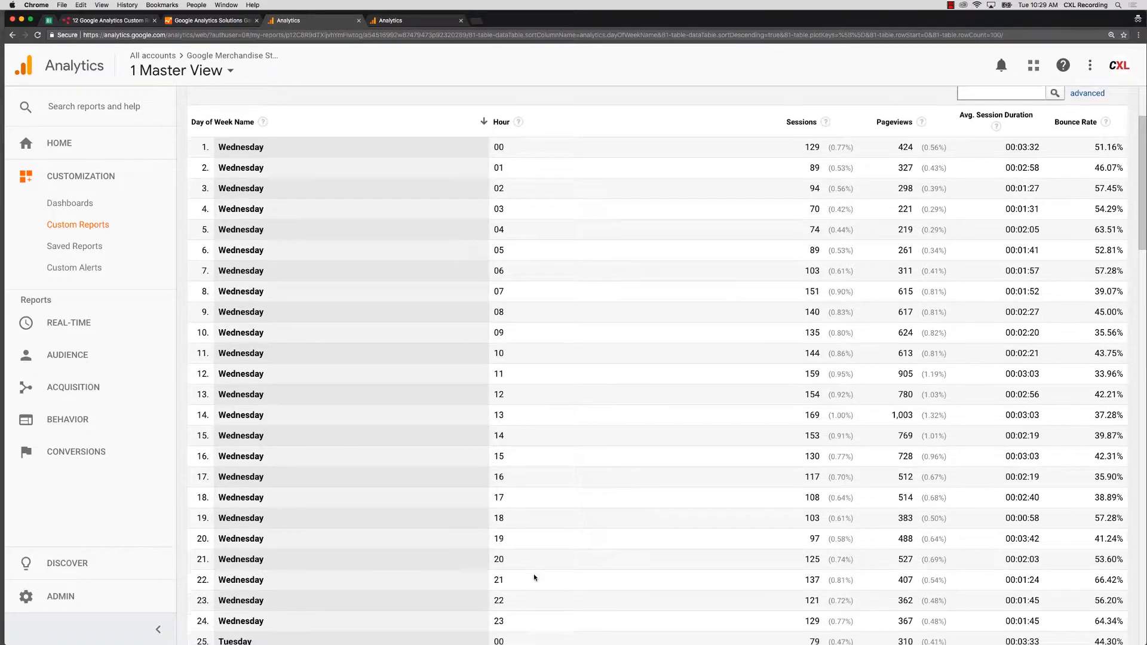
scroll(534, 575, up, 3)
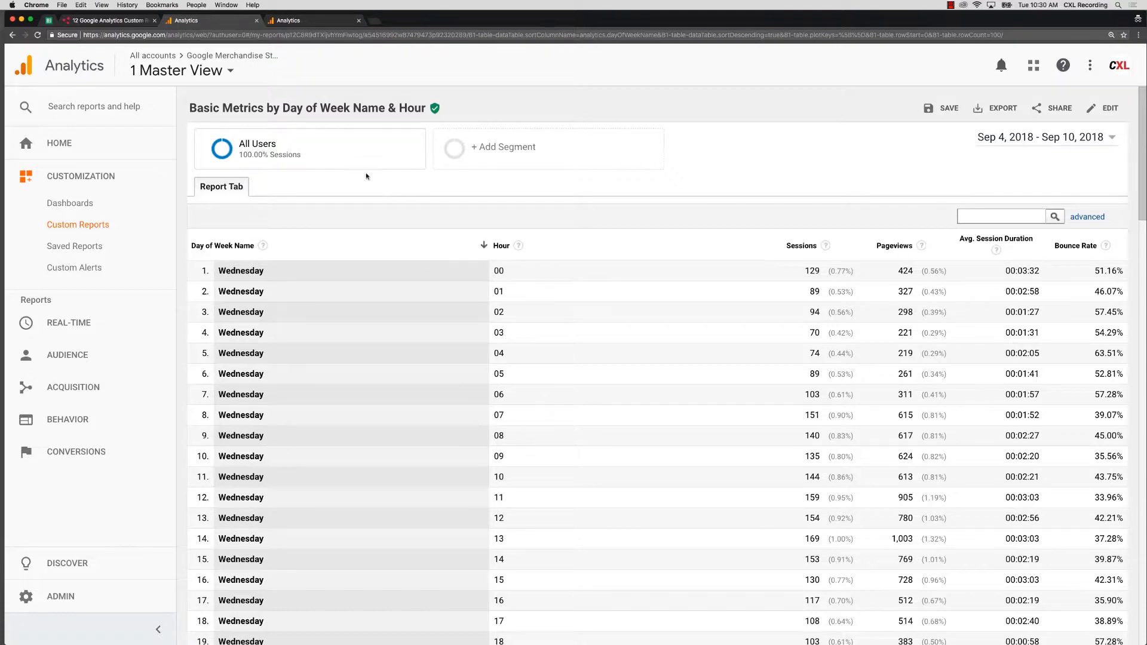
- Return to the CXL article and follow the Visitor Acquisition Efficiency Analysis import link
click(114, 21)
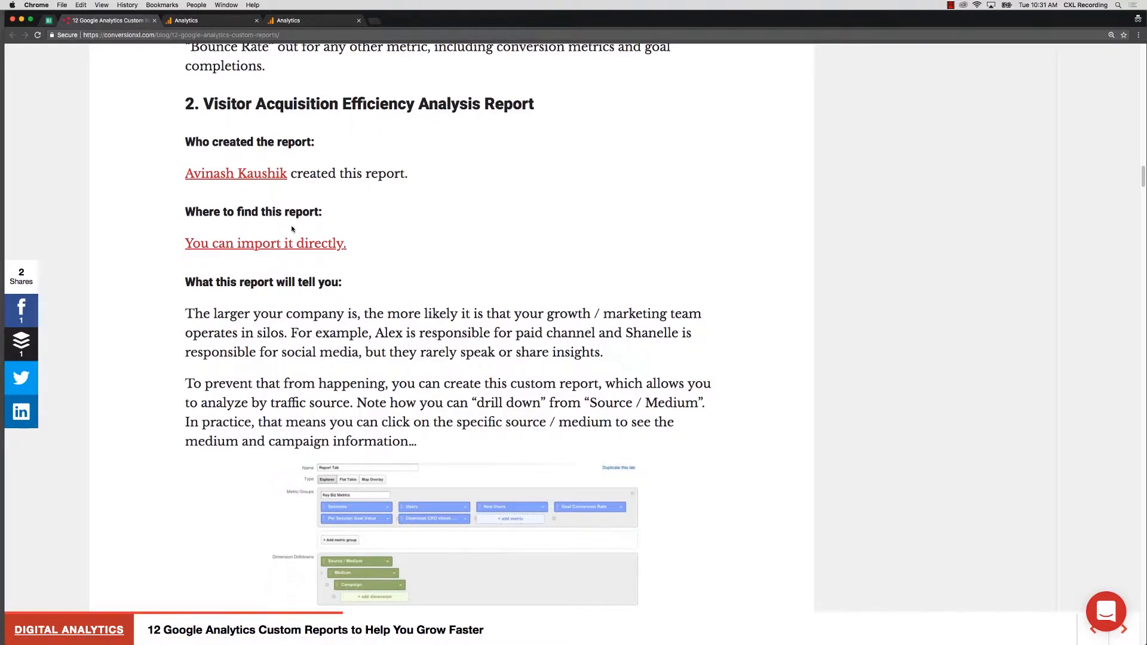
click(276, 248)
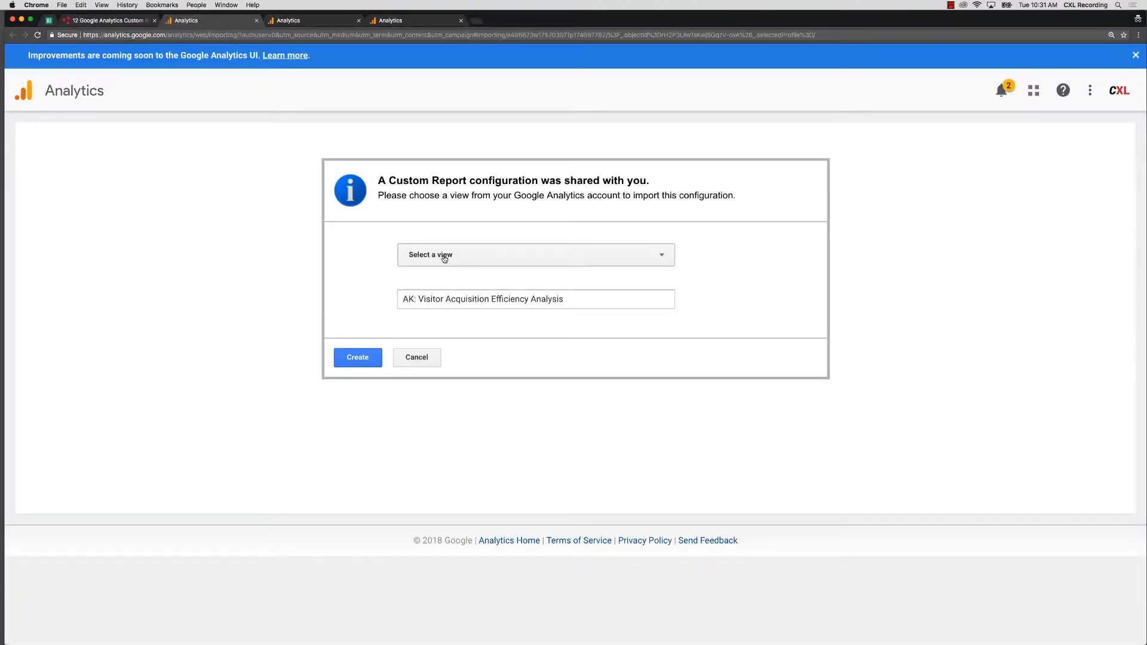
- Import 'AK: Visitor Acquisition Efficiency Analysis' into 1 Master View and open it for editing
click(445, 258)
click(454, 483)
click(372, 361)
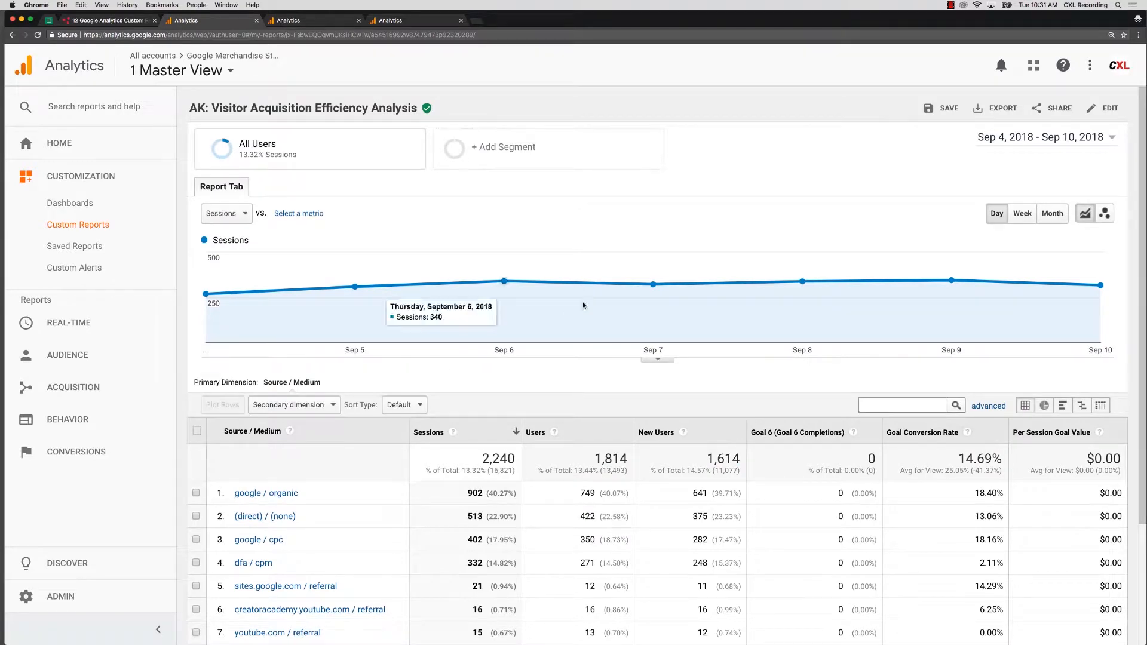
click(1102, 108)
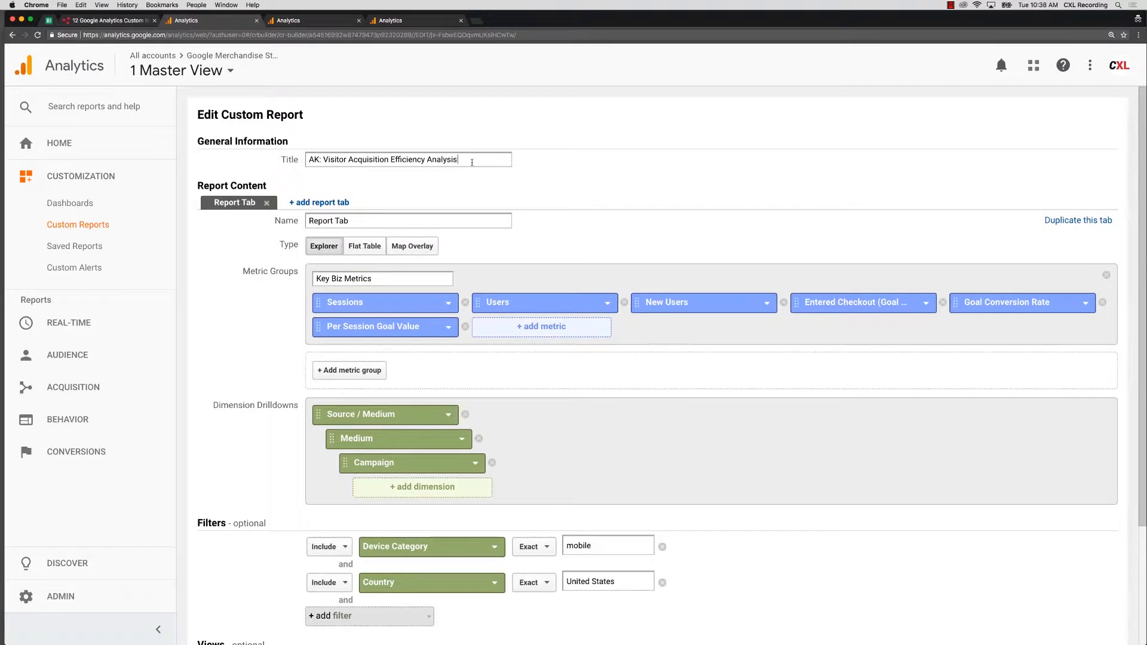
- Review the report title and the filters, including the Country filter value United States
drag(458, 160, 307, 160)
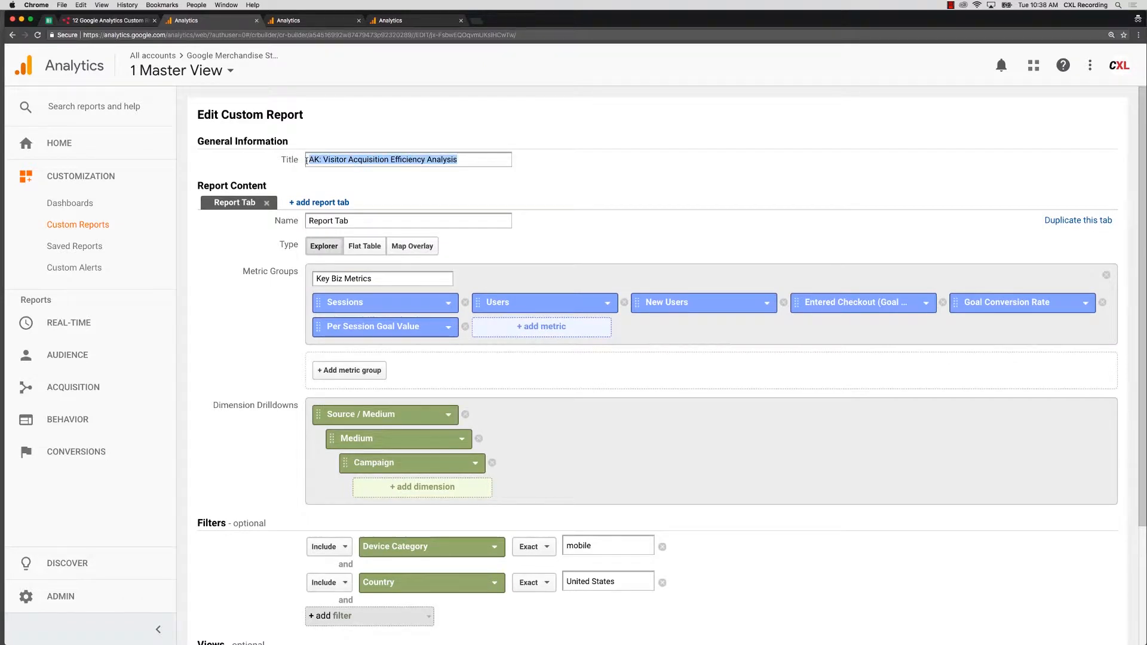
click(352, 160)
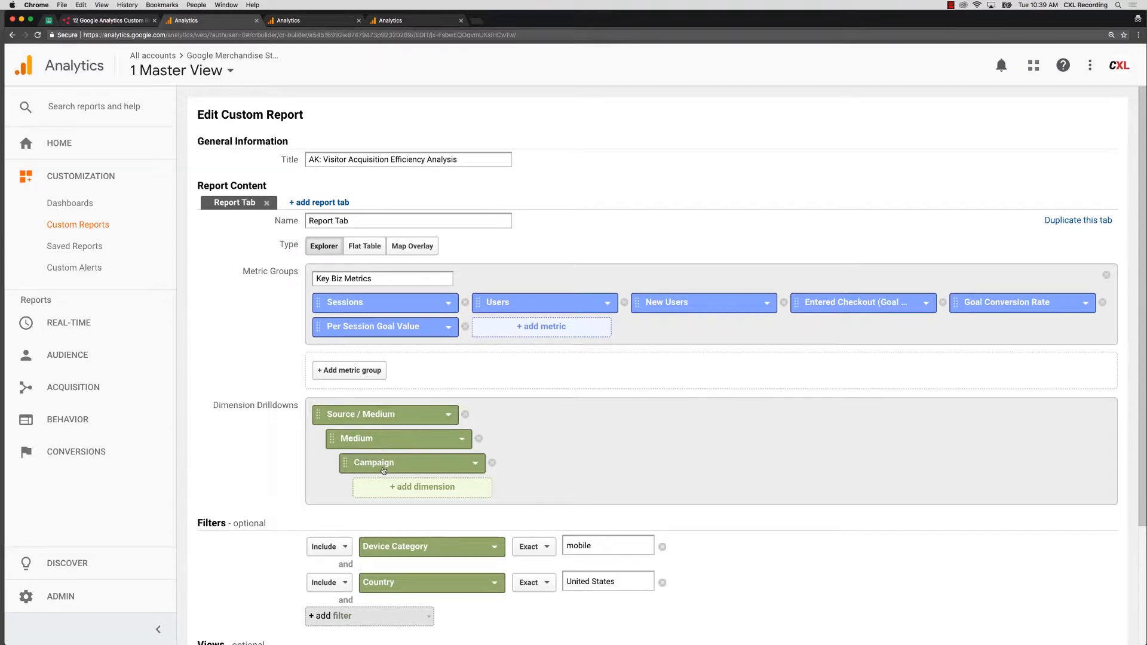
scroll(383, 472, down, 3)
scroll(326, 492, down, 1)
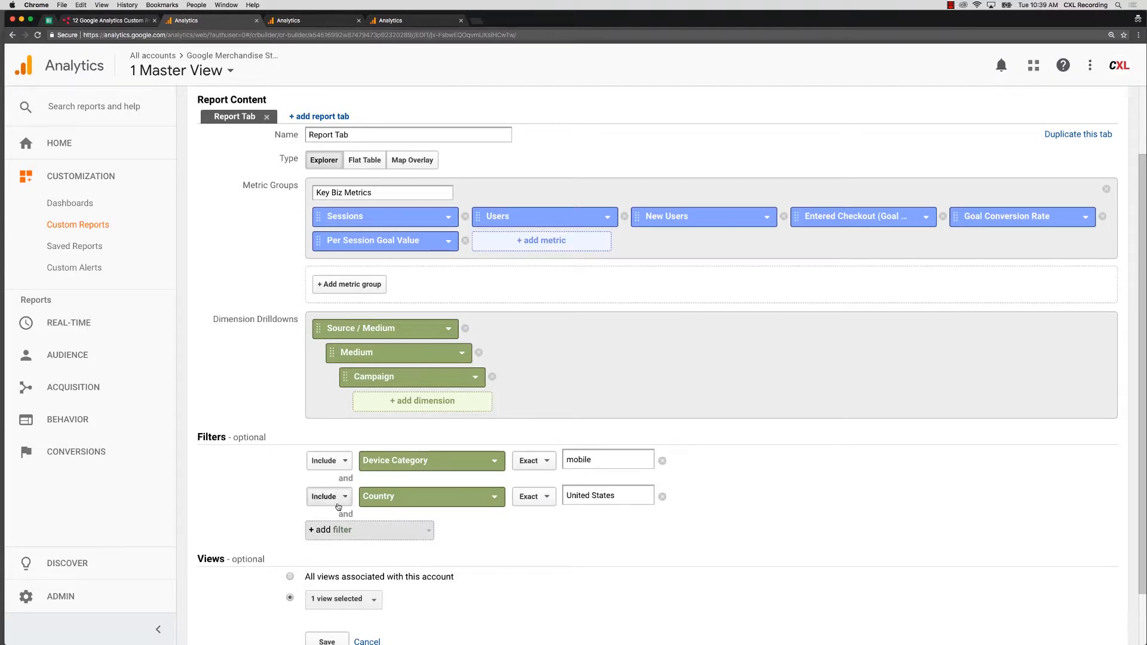
drag(623, 500, 567, 500)
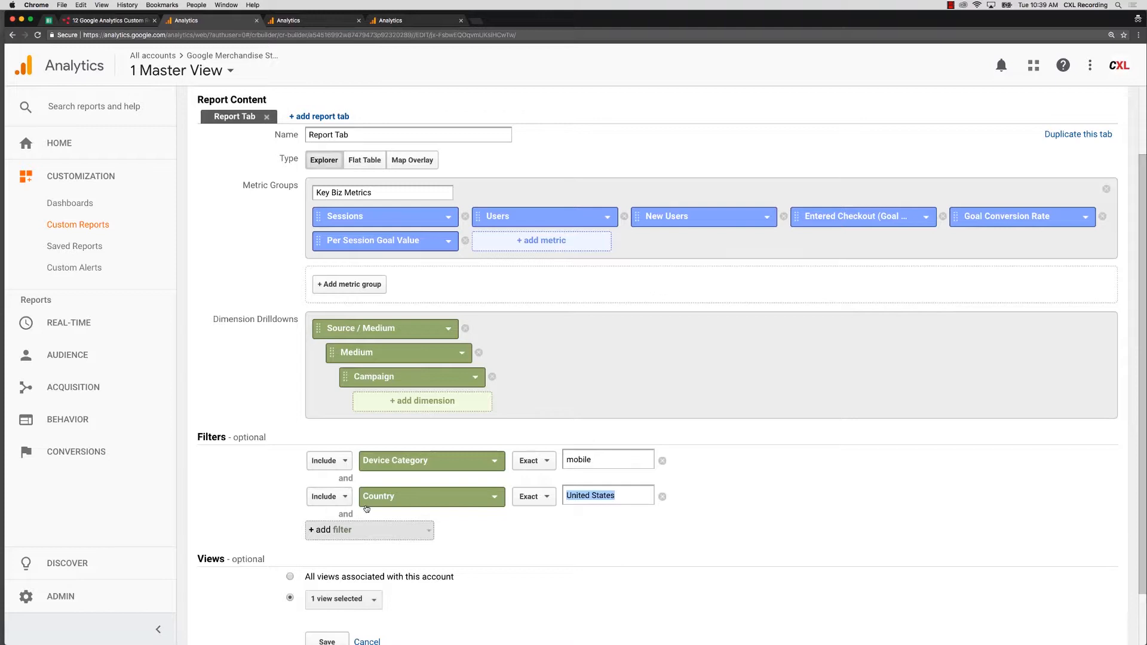
scroll(575, 497, down, 1)
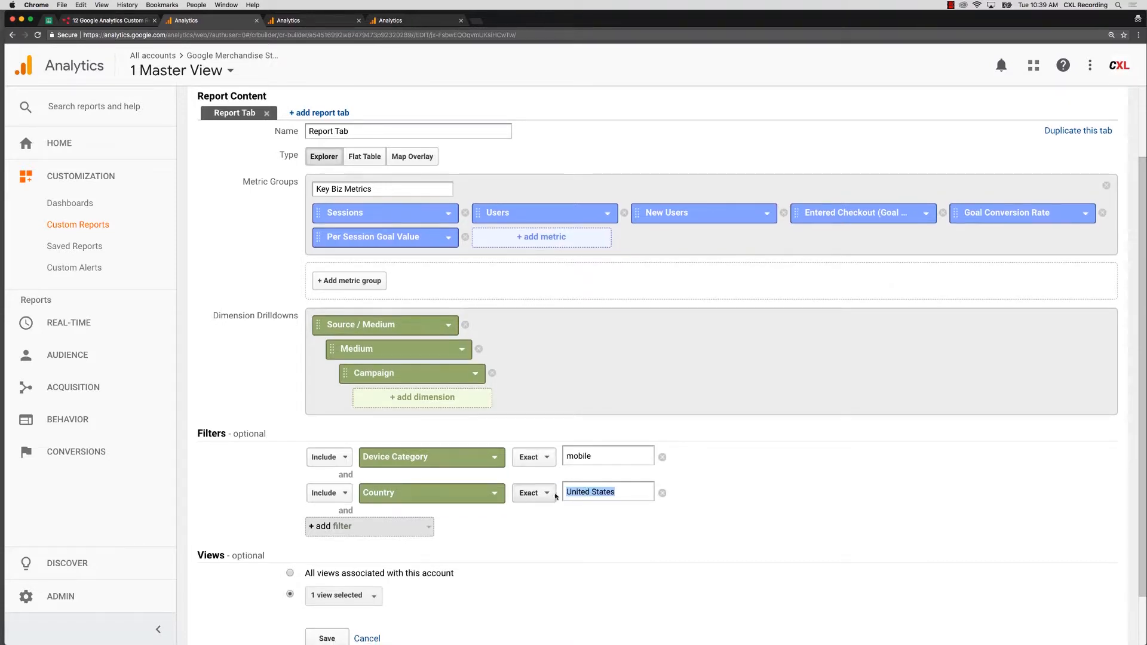
scroll(575, 465, up, 1)
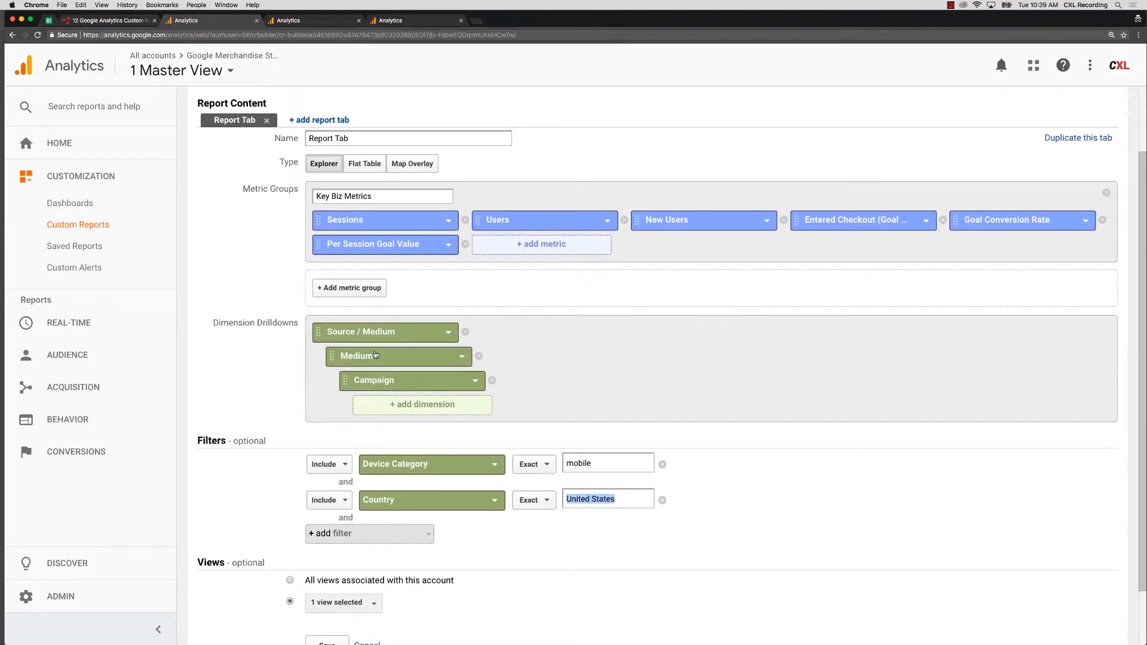
scroll(362, 475, down, 2)
- Save the edited report and review Source / Medium rows, noting google / cpc's 10 checkout completions
click(327, 576)
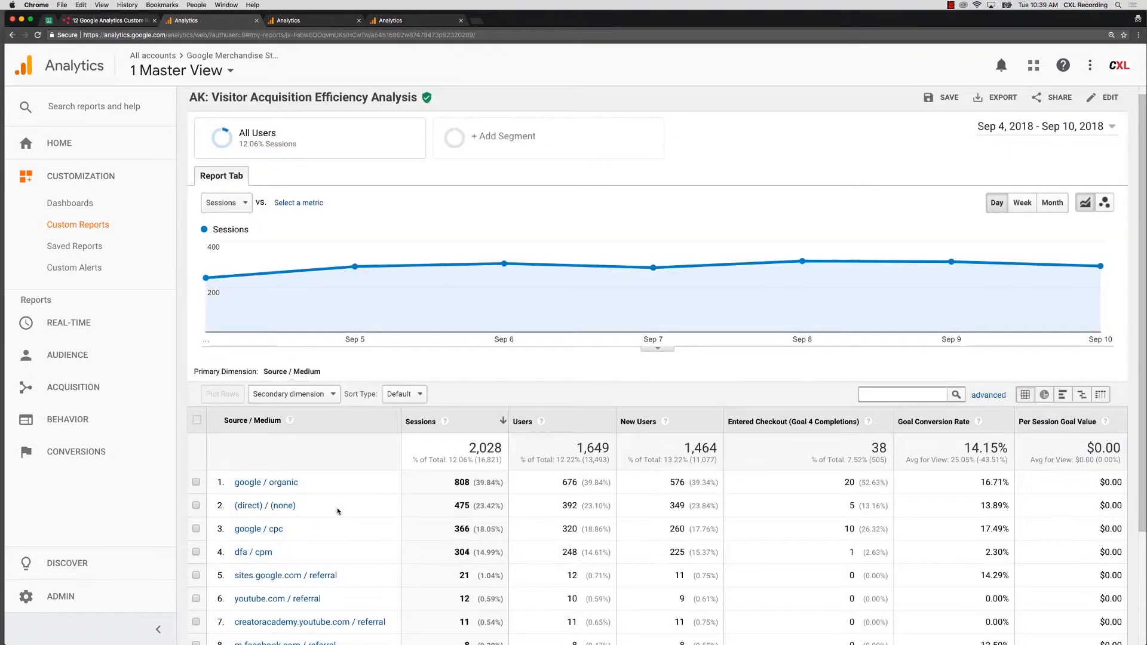
scroll(337, 512, down, 2)
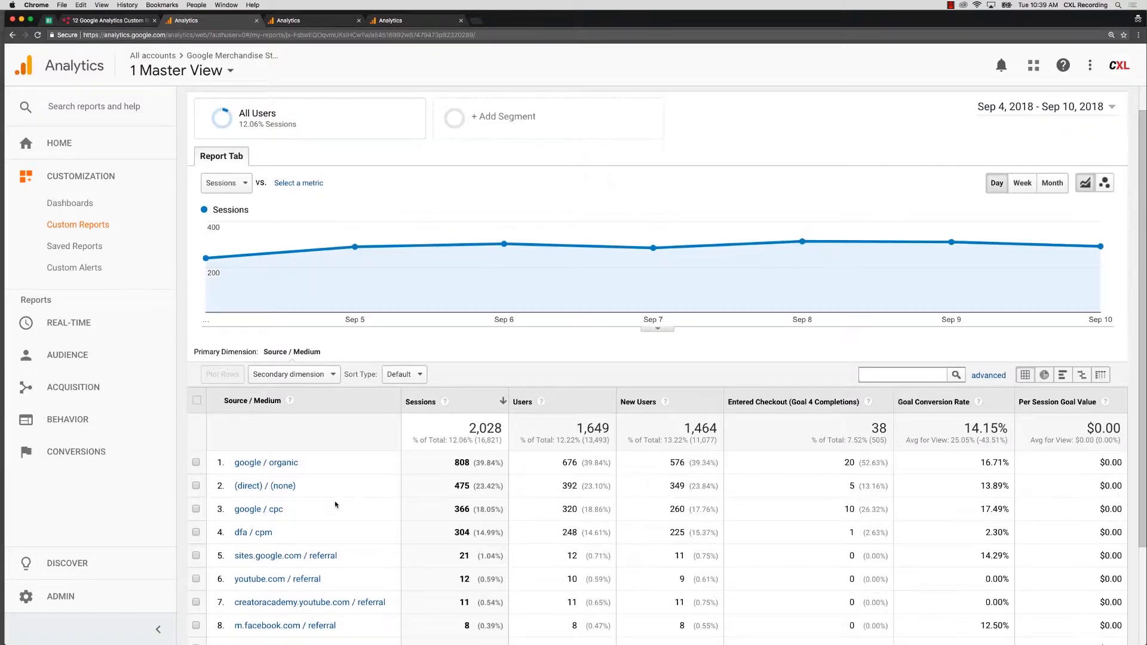
scroll(334, 505, down, 5)
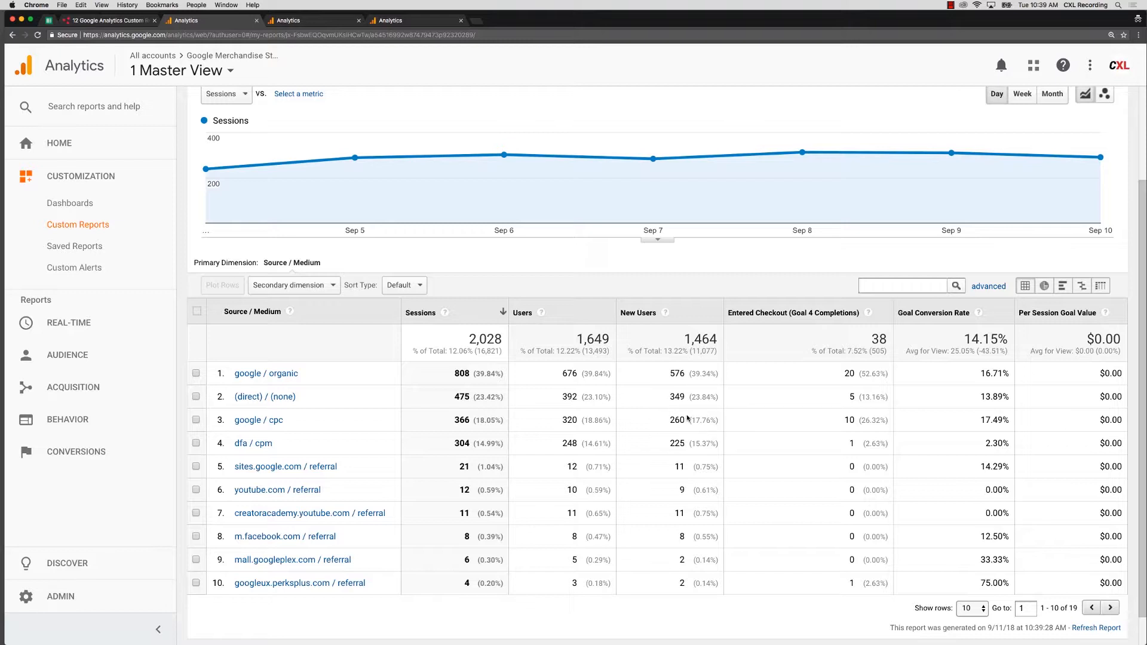
double_click(849, 420)
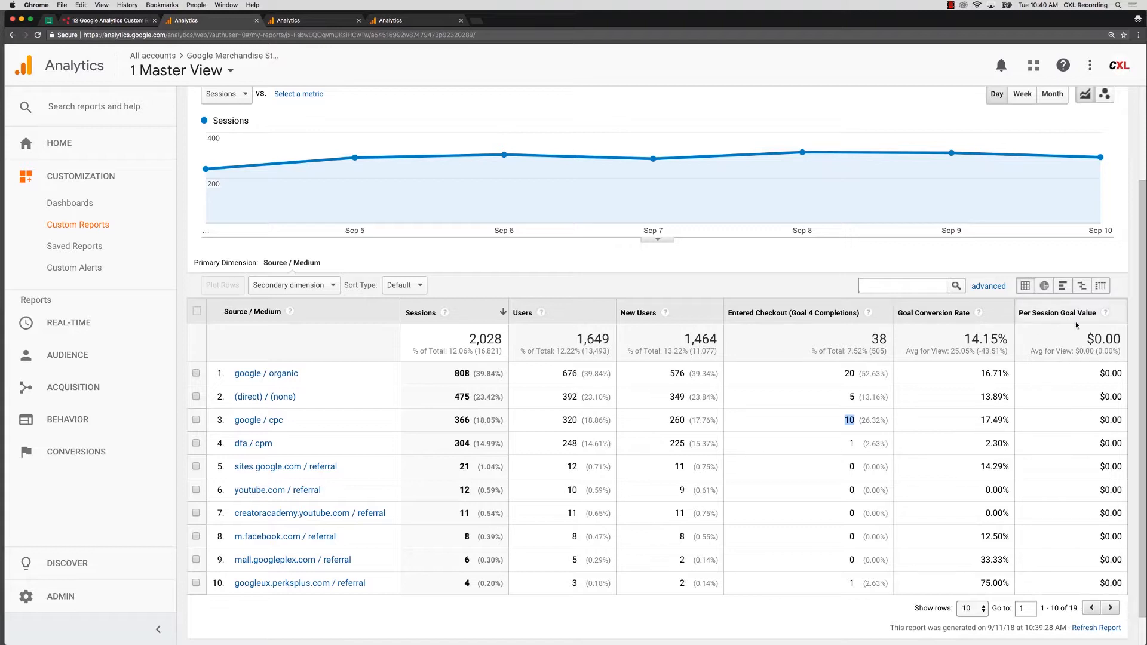
scroll(1068, 395, down, 1)
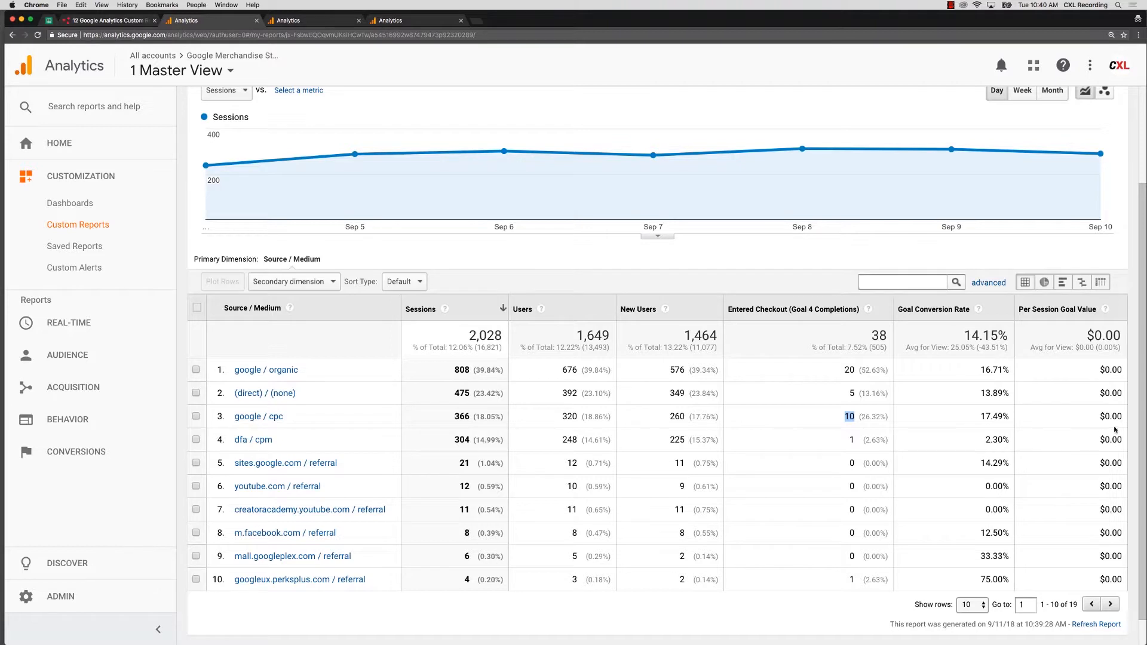
- Drill from google / cpc into the cpc medium to list its campaigns
click(803, 428)
click(251, 421)
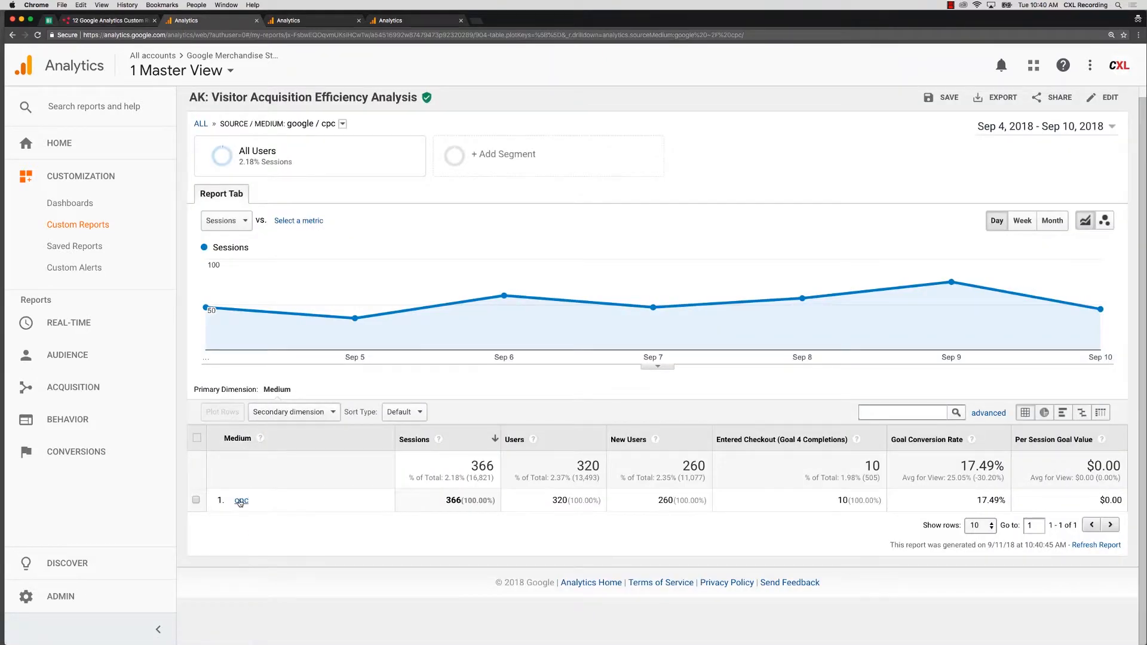
click(241, 502)
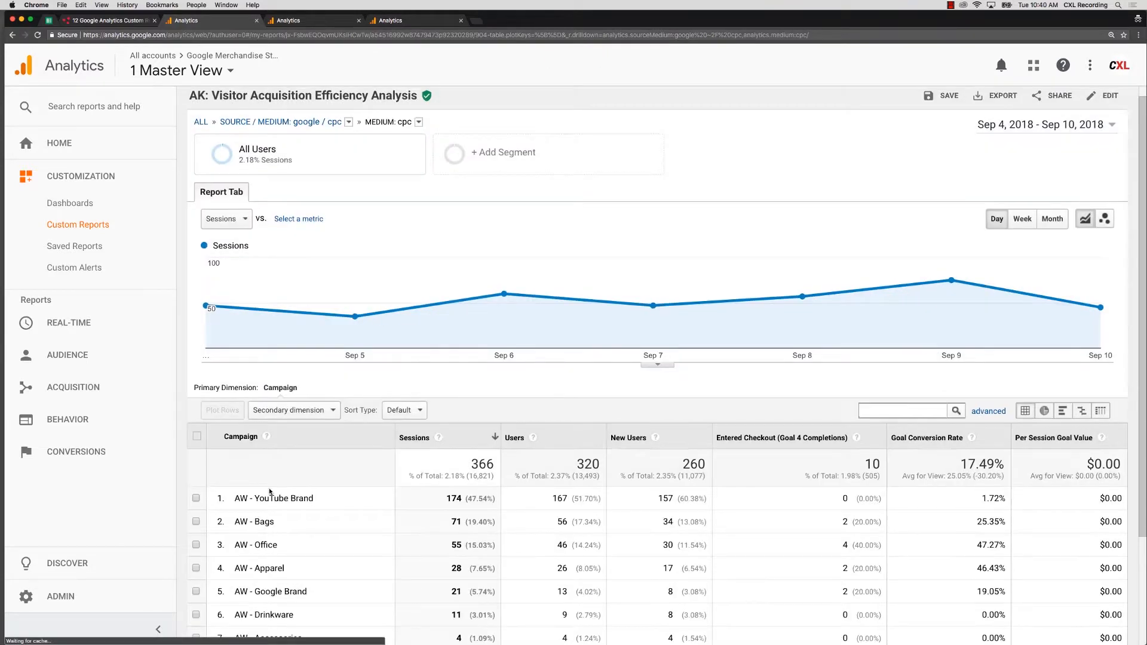
- Highlight AW - YouTube Brand's 174 sessions, 167 users, 157 new users and zero checkouts
scroll(270, 490, down, 3)
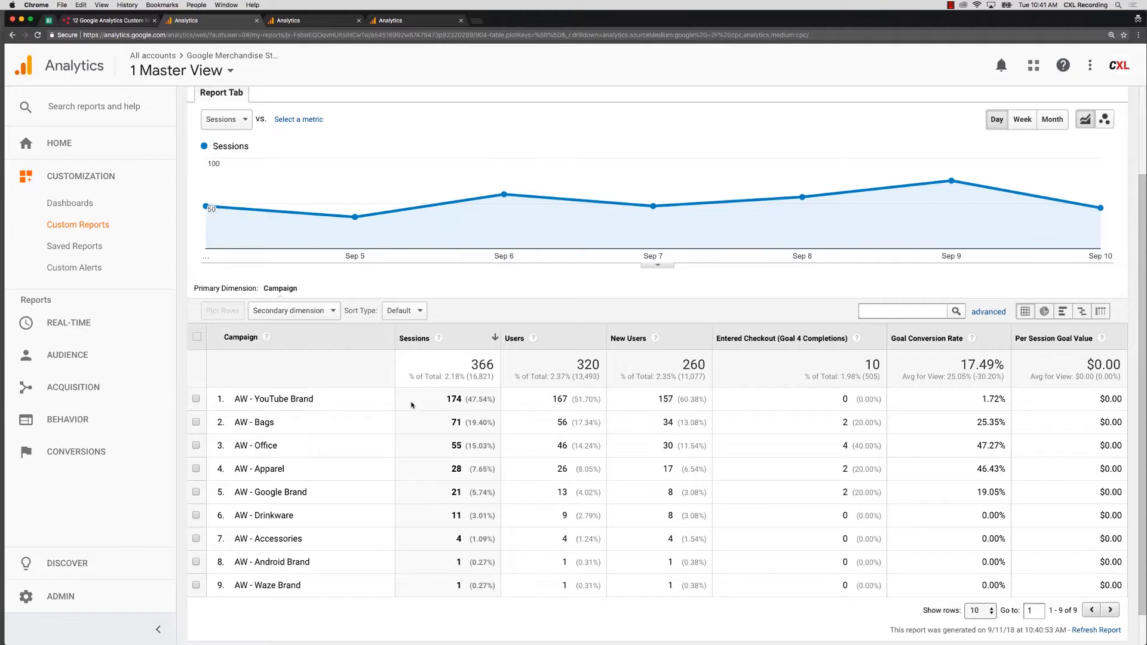
double_click(453, 399)
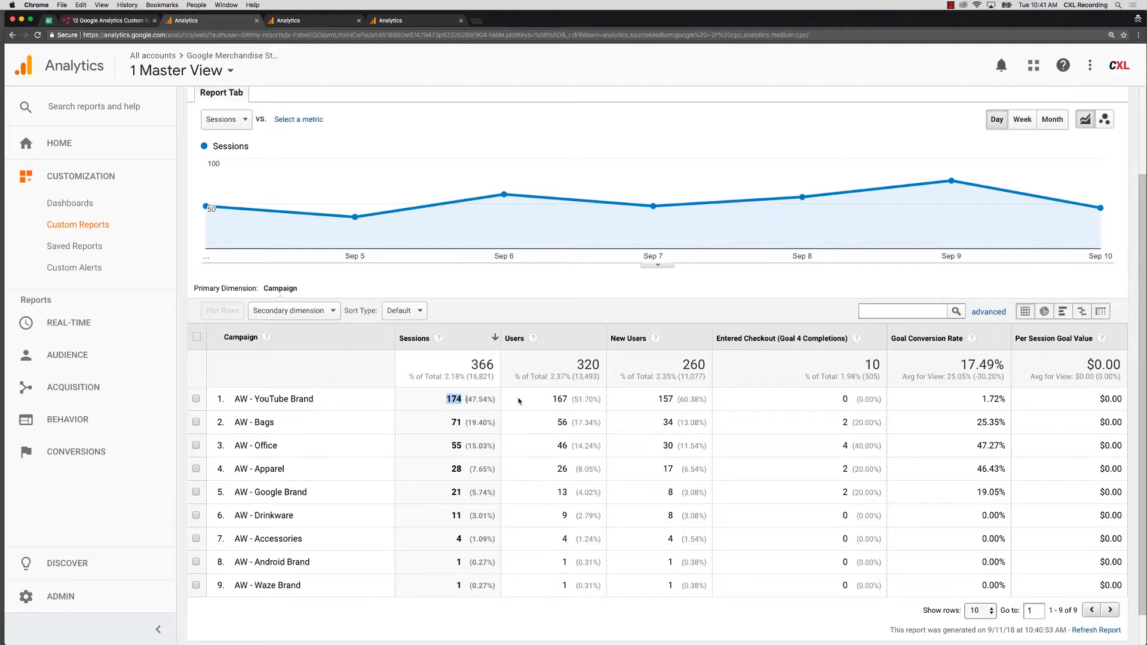
double_click(559, 399)
double_click(665, 399)
double_click(844, 399)
- Highlight AW - Bags' sessions and users, plus Bags, Office, Apparel and Google Brand checkout counts
double_click(451, 425)
drag(555, 426, 563, 426)
double_click(665, 425)
double_click(844, 422)
double_click(845, 445)
double_click(844, 470)
double_click(845, 492)
- Clear the earlier highlight and re-highlight AW - Google Brand's 2 checkout completions
click(822, 431)
drag(815, 425, 850, 431)
click(835, 462)
double_click(843, 491)
scroll(853, 476, up, 3)
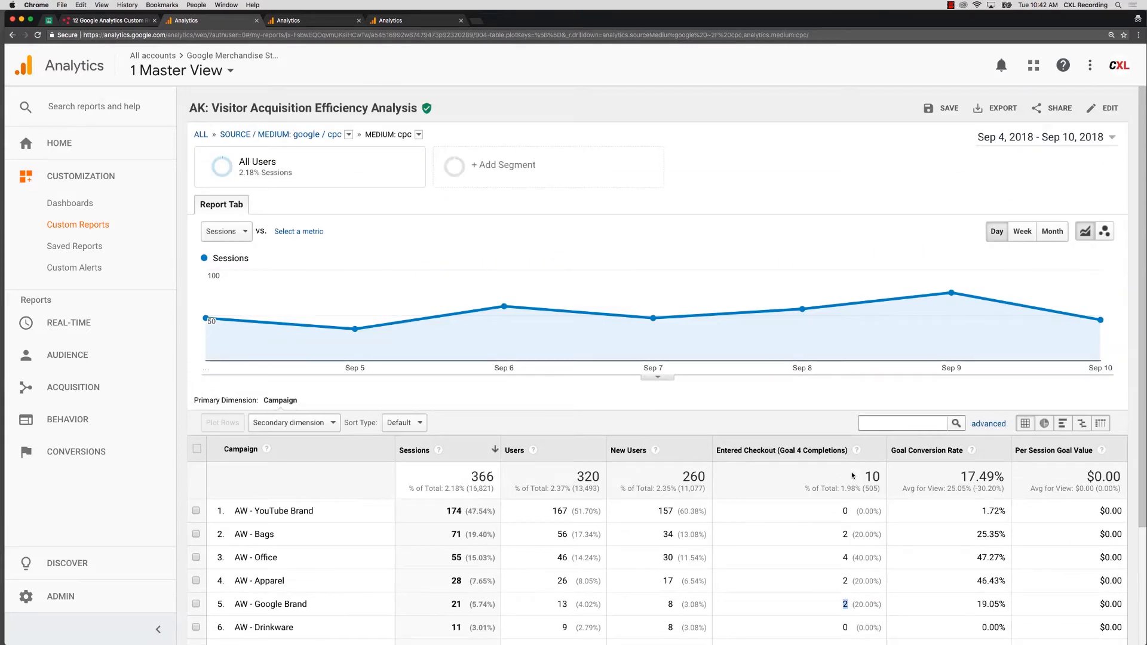
- Set the report's date range to the Last 30 days preset, Aug 12 – Sep 10, 2018
click(1036, 140)
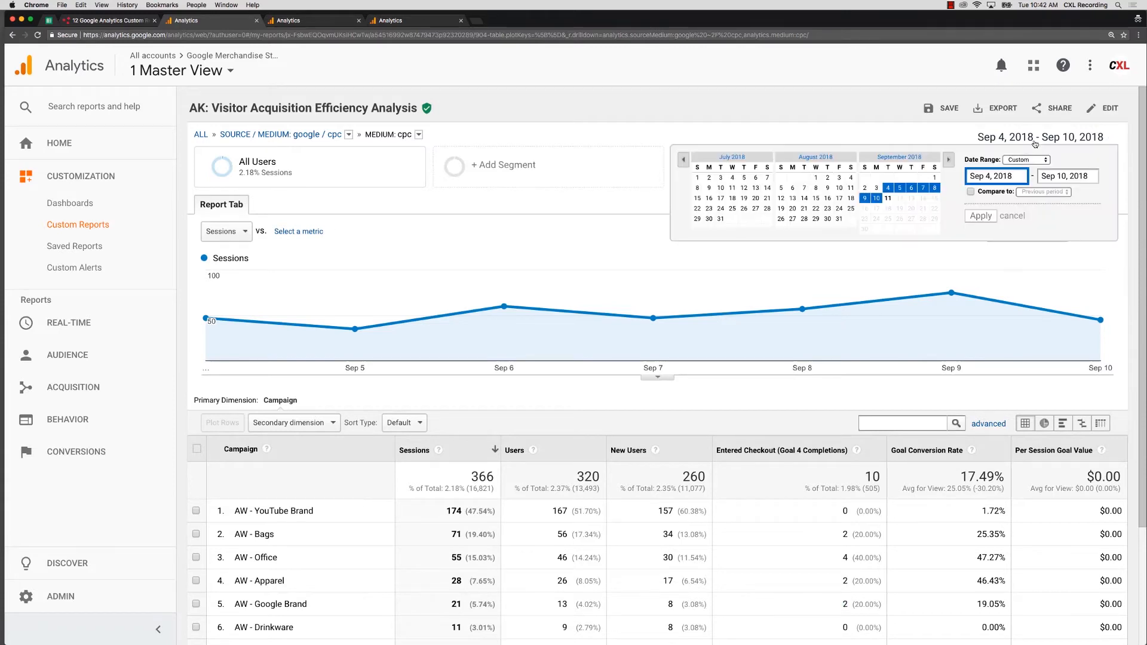
click(1023, 159)
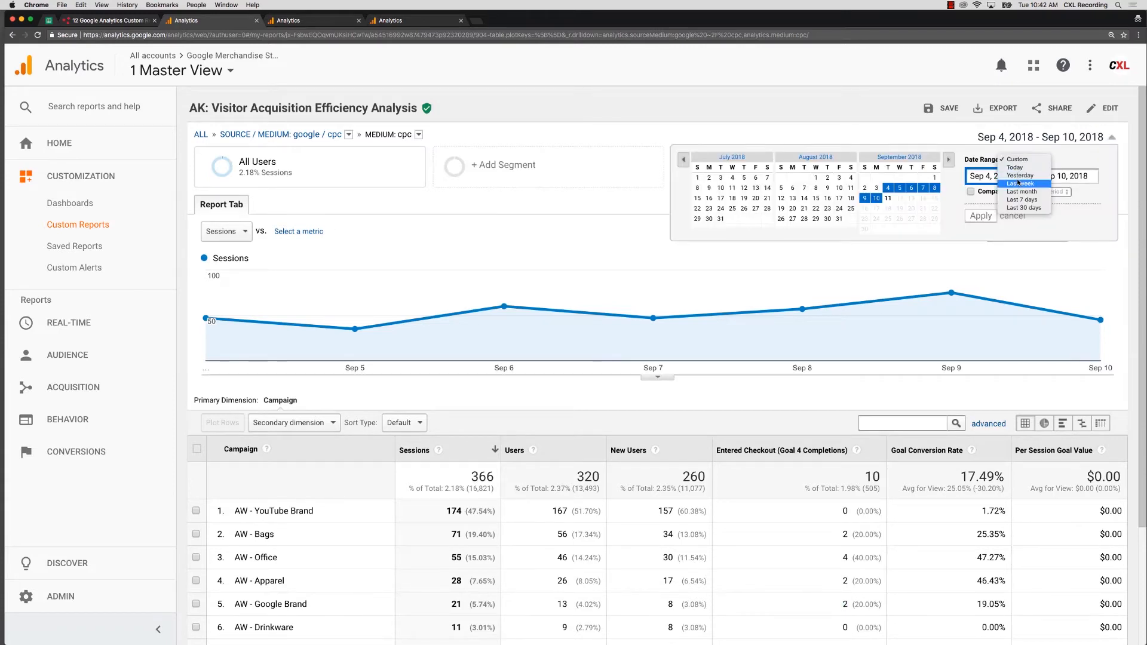
click(1015, 211)
click(985, 216)
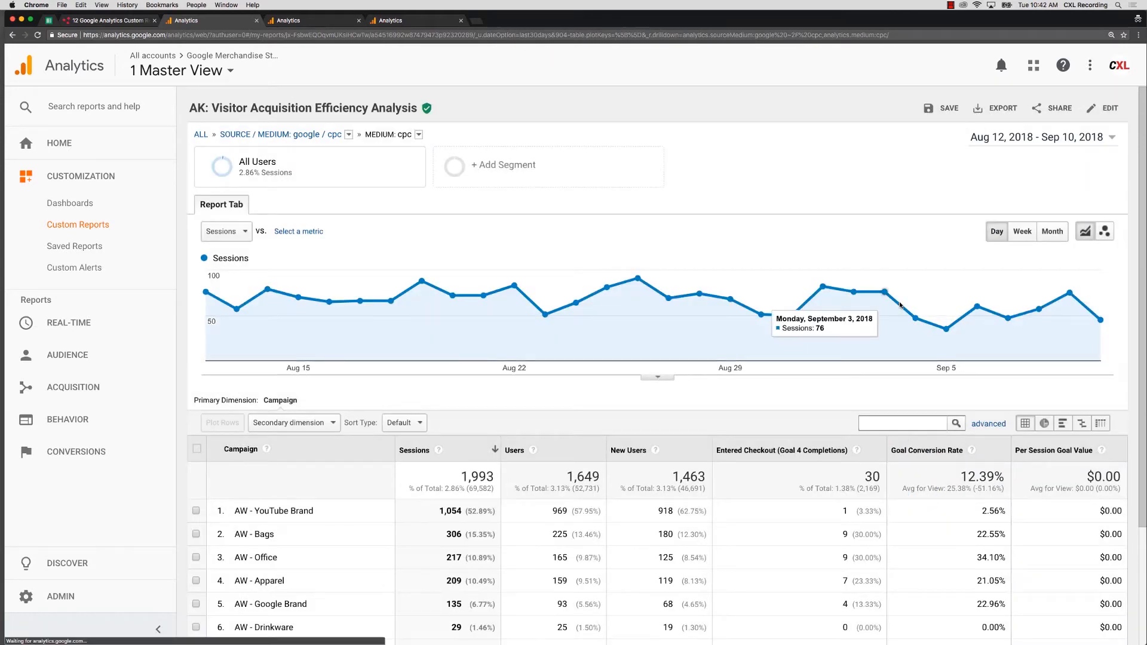
scroll(893, 298, down, 3)
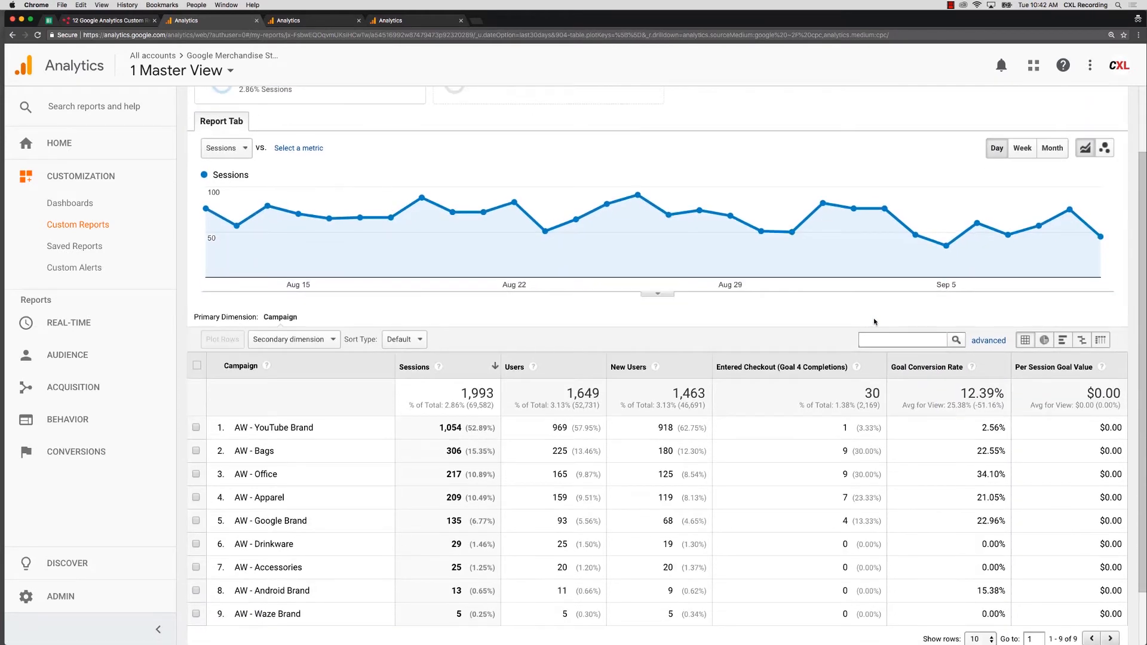
drag(841, 449, 852, 522)
click(834, 478)
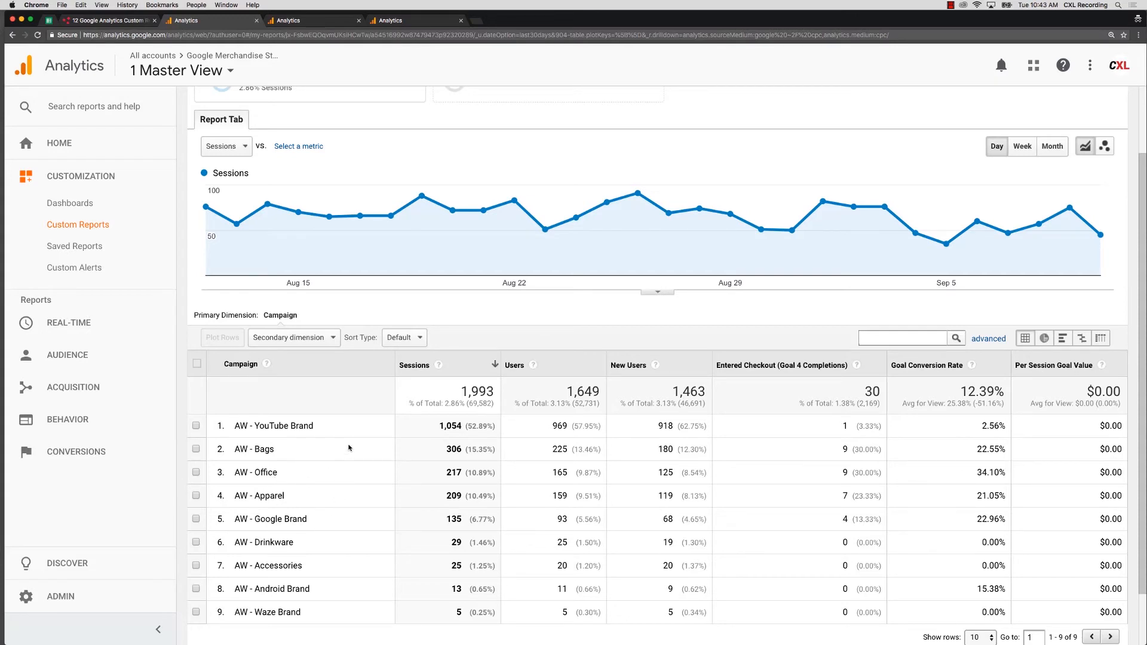
scroll(377, 426, up, 1)
scroll(377, 426, up, 3)
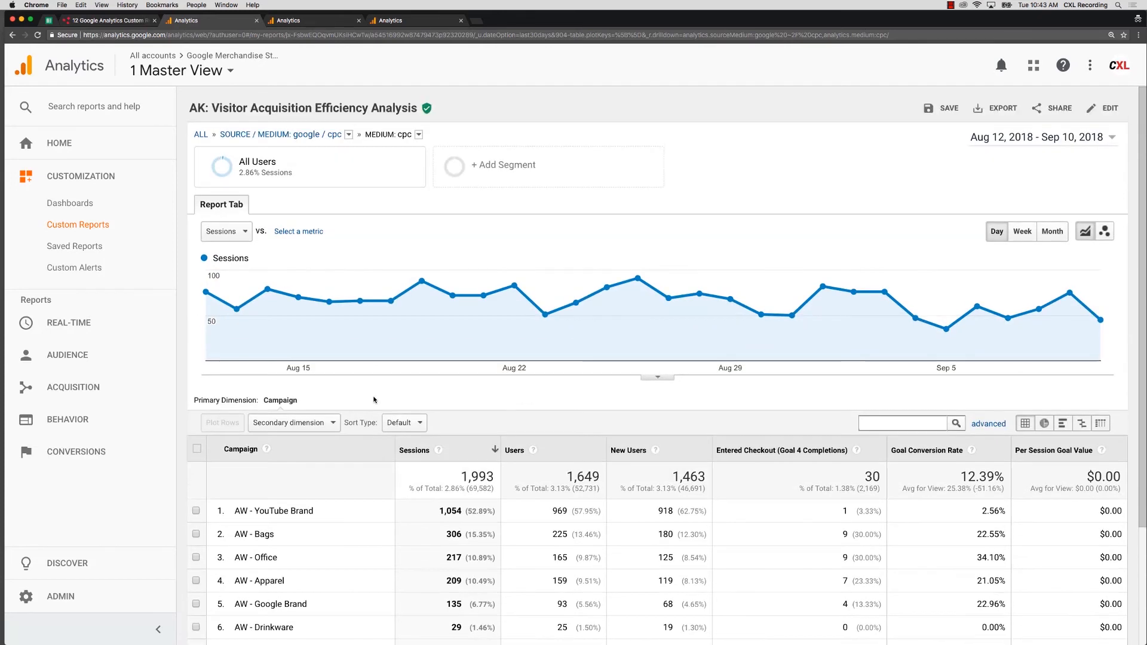